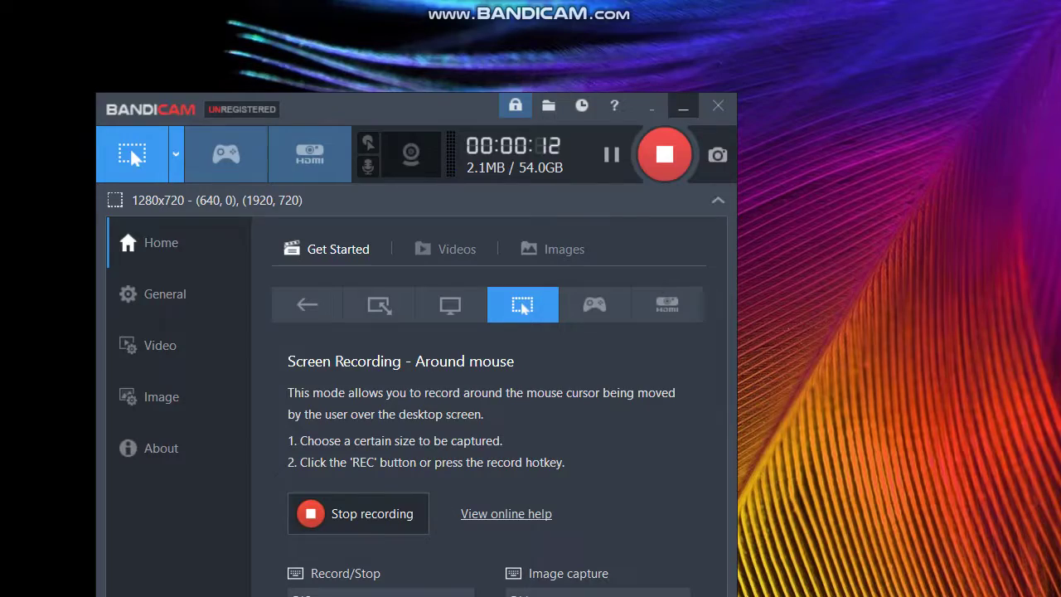
Step: Minimize the screen recorder and bring up the Assign Static IP notes, highlighting the agenda title "How to Assign IP address"
{"action": "left_click", "coordinate": [683, 106]}
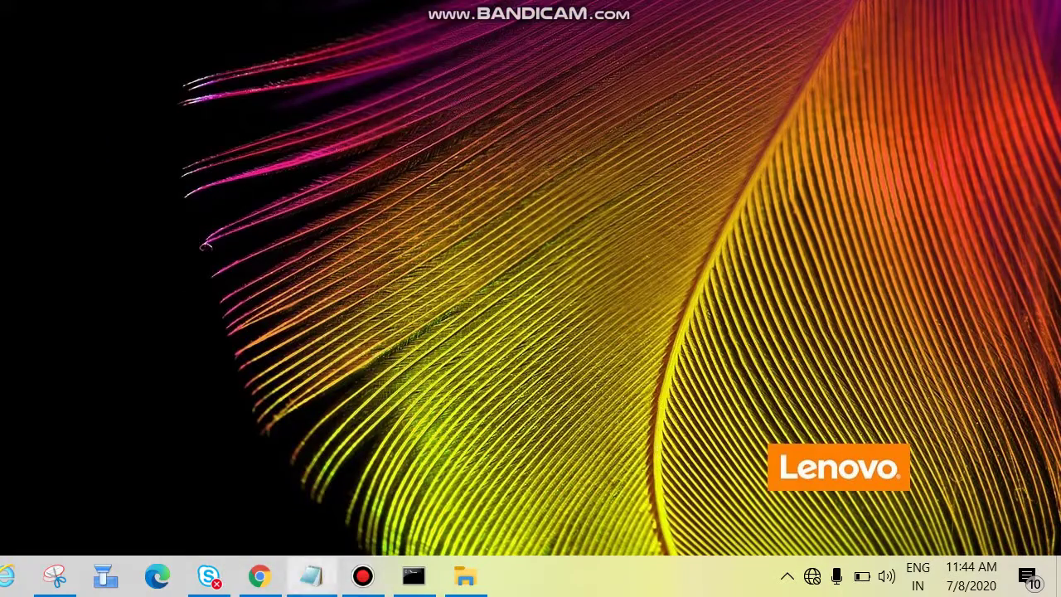
{"action": "left_click", "coordinate": [312, 576]}
{"action": "left_click_drag", "start_coordinate": [270, 98], "coordinate": [386, 97]}
{"action": "left_click_drag", "start_coordinate": [236, 134], "coordinate": [465, 133]}
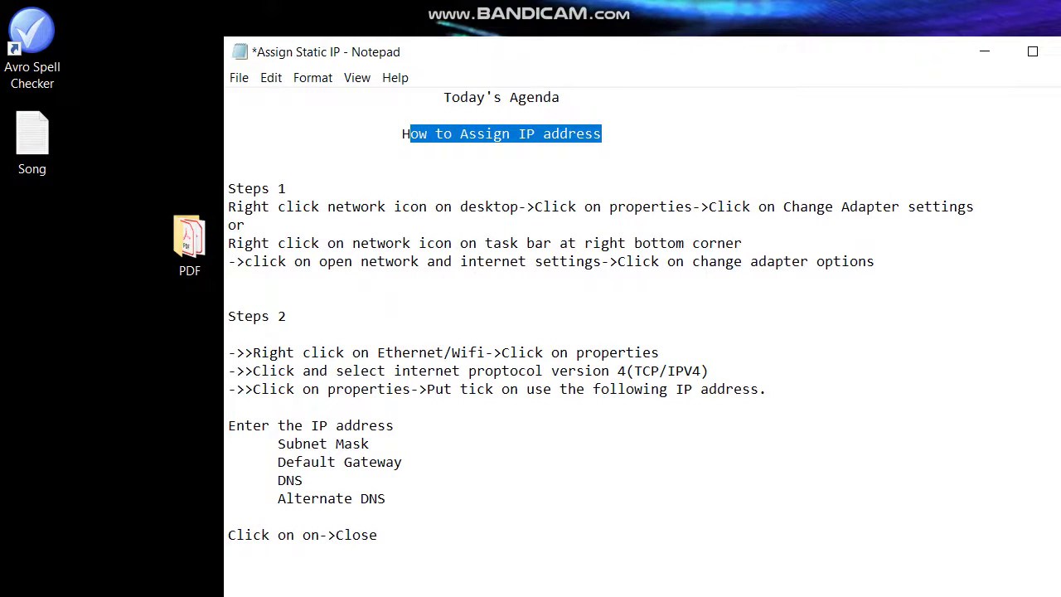
Step: Review the Steps 1 instructions in the notes, covering both routes to the network adapter settings
{"action": "left_click_drag", "start_coordinate": [228, 188], "coordinate": [286, 188]}
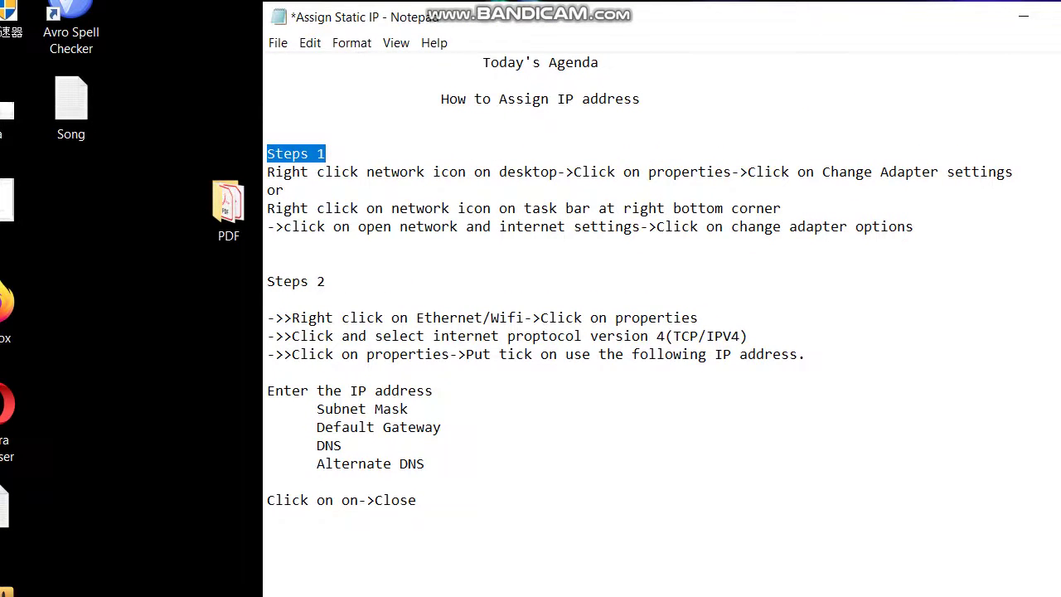
{"action": "left_click_drag", "start_coordinate": [574, 172], "coordinate": [1013, 190]}
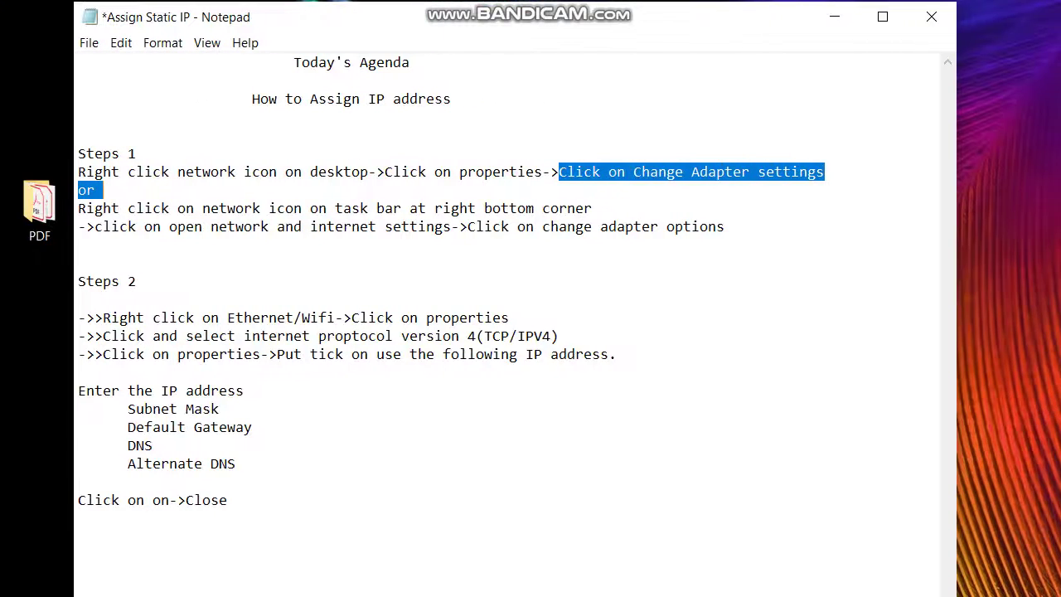
{"action": "left_click", "coordinate": [105, 190]}
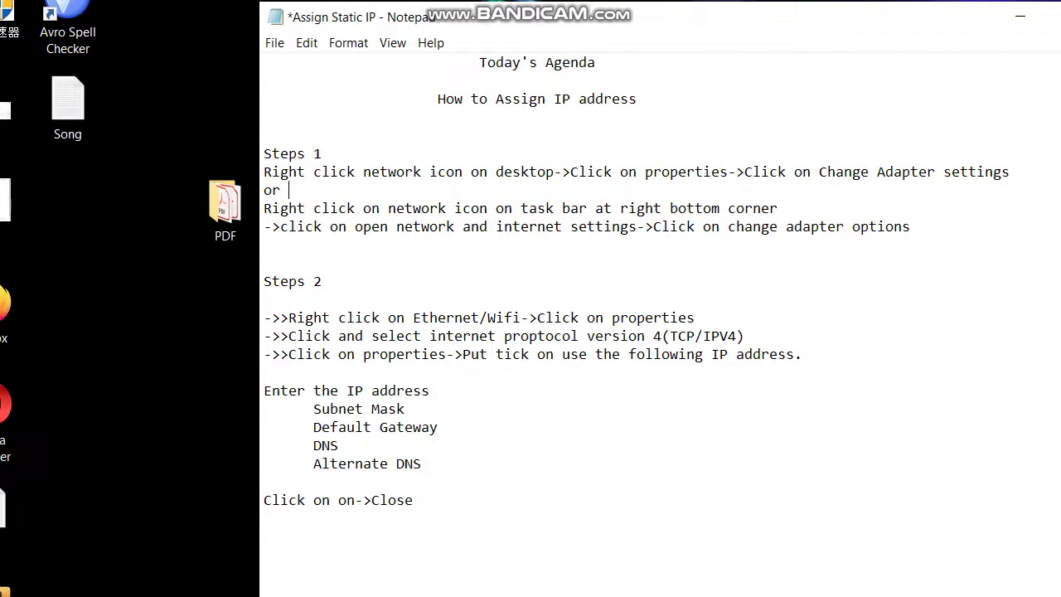
{"action": "key", "text": "shift+Up"}
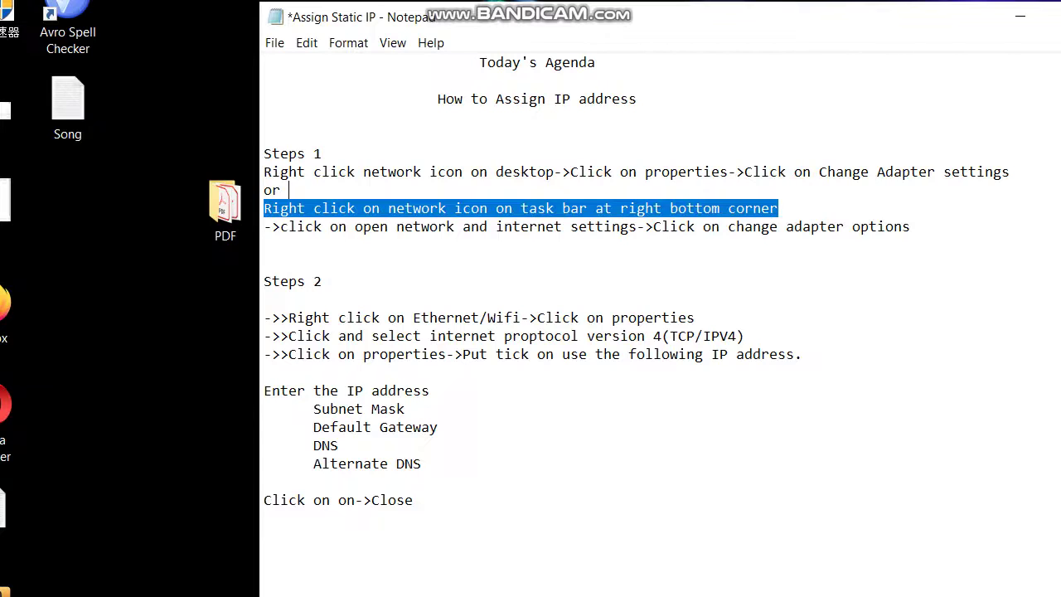
{"action": "left_click_drag", "start_coordinate": [289, 227], "coordinate": [879, 227]}
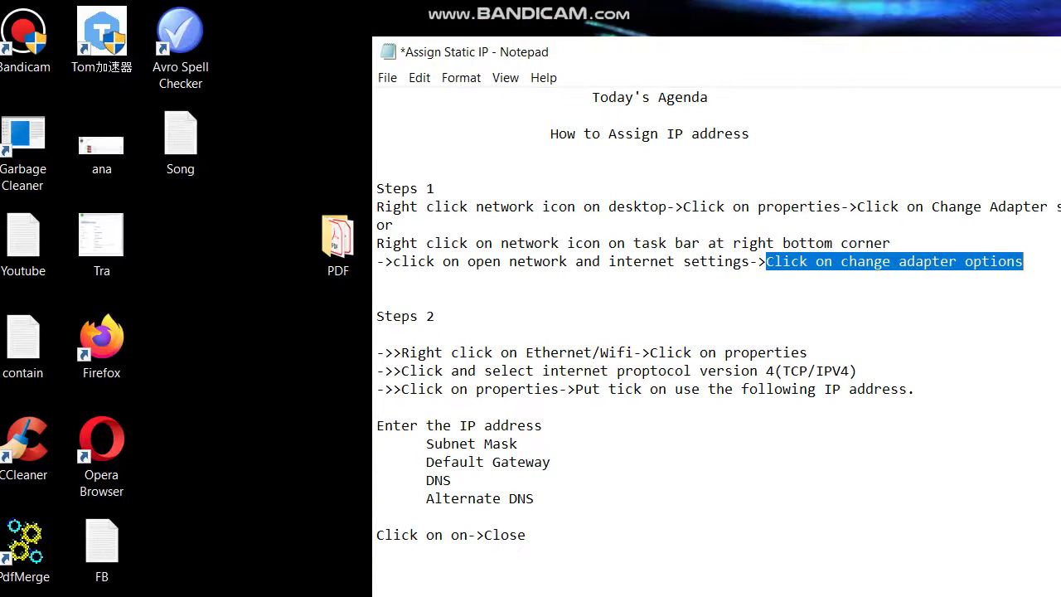
{"action": "left_click", "coordinate": [126, 117]}
{"action": "left_click_drag", "start_coordinate": [524, 159], "coordinate": [740, 297]}
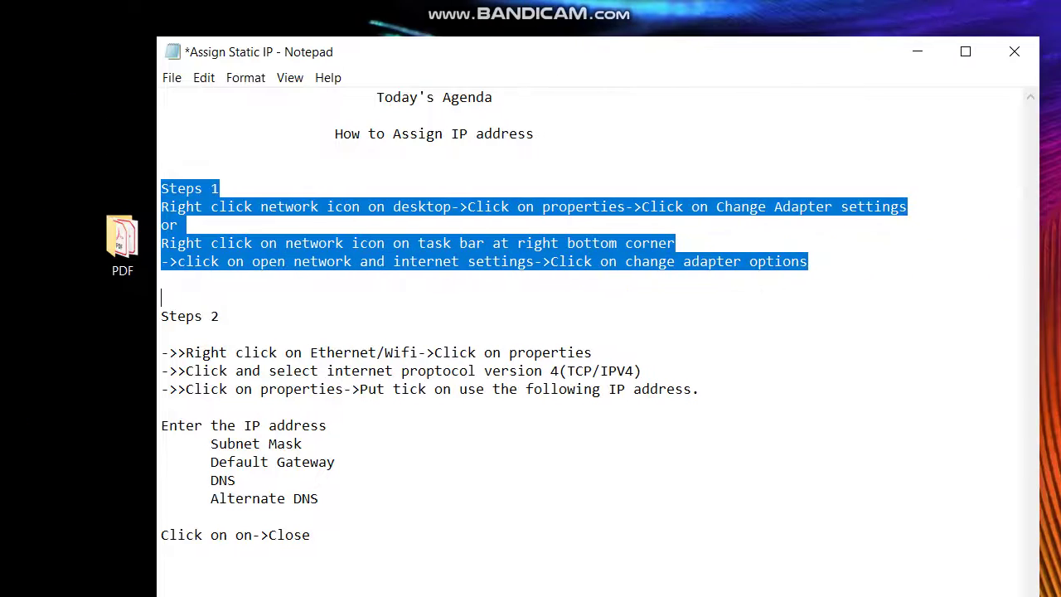
{"action": "left_click", "coordinate": [743, 314]}
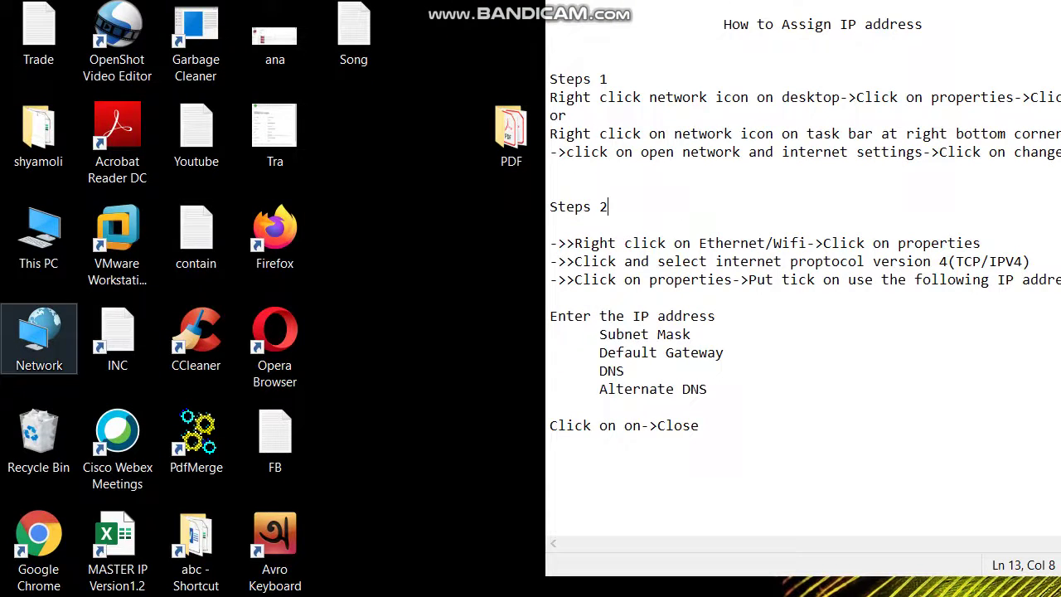
Step: View the network adapters through the desktop Network properties and Change adapter settings, and close both windows
{"action": "right_click", "coordinate": [42, 325]}
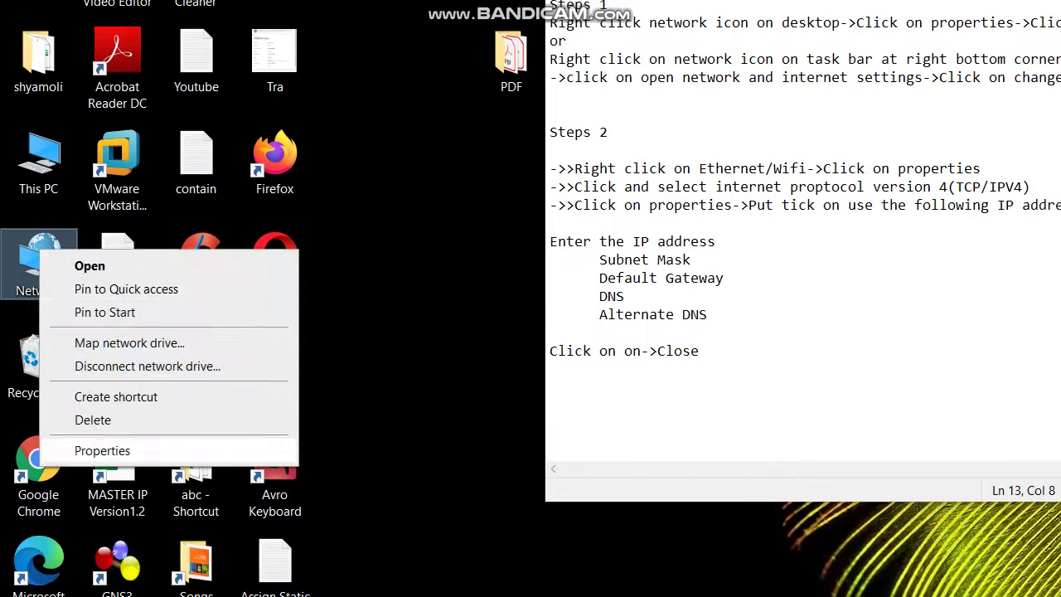
{"action": "left_click", "coordinate": [102, 450]}
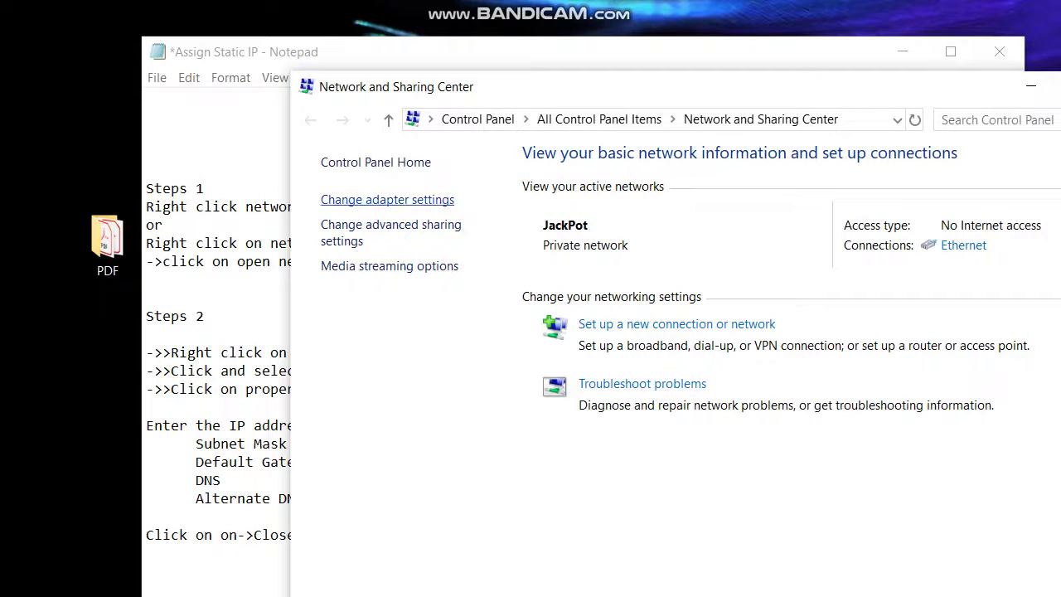
{"action": "left_click", "coordinate": [387, 200]}
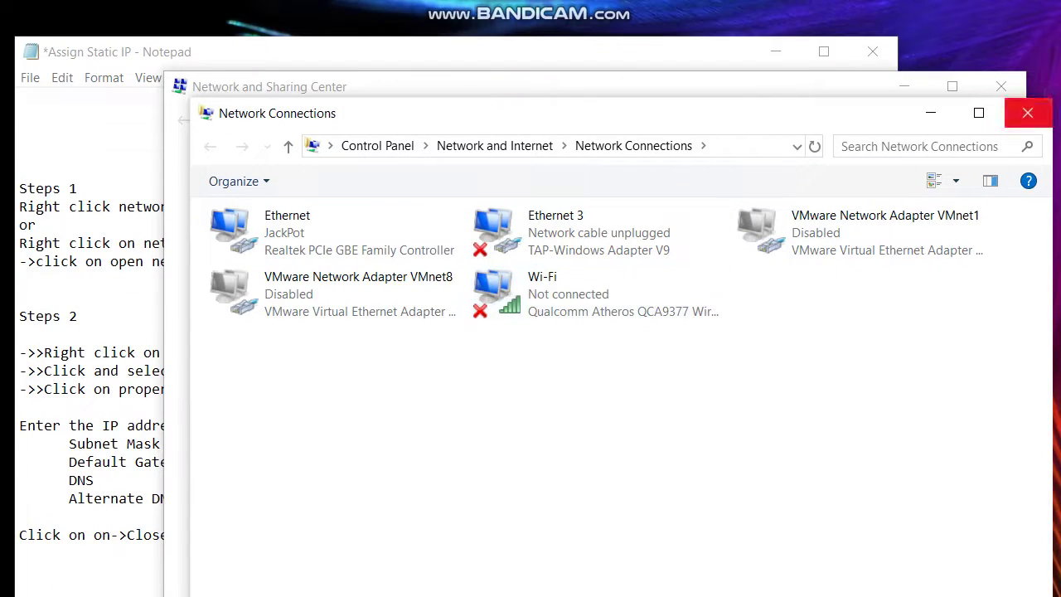
{"action": "left_click", "coordinate": [1028, 113]}
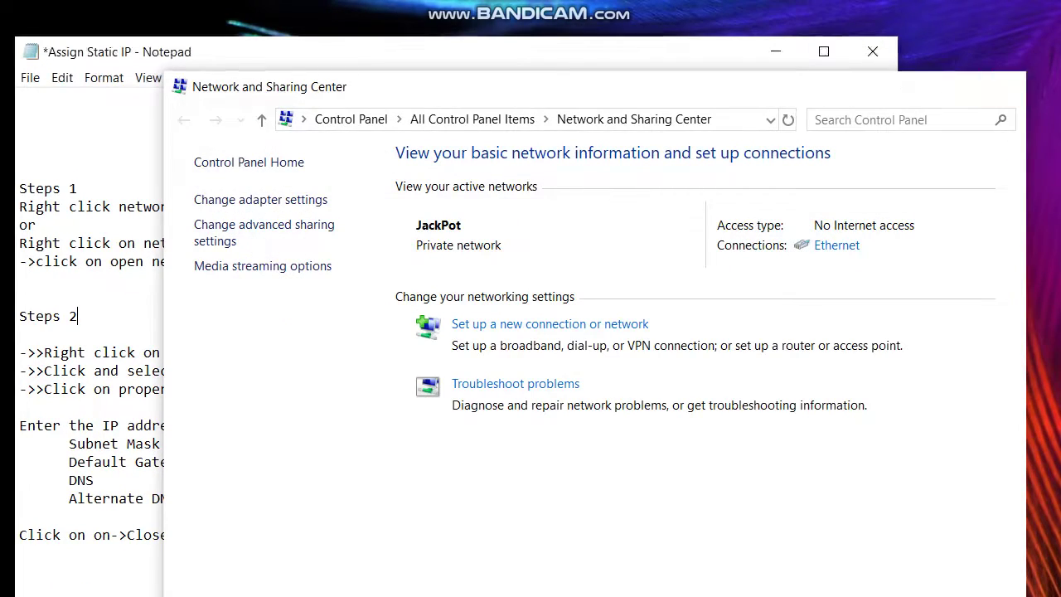
{"action": "left_click", "coordinate": [1002, 86]}
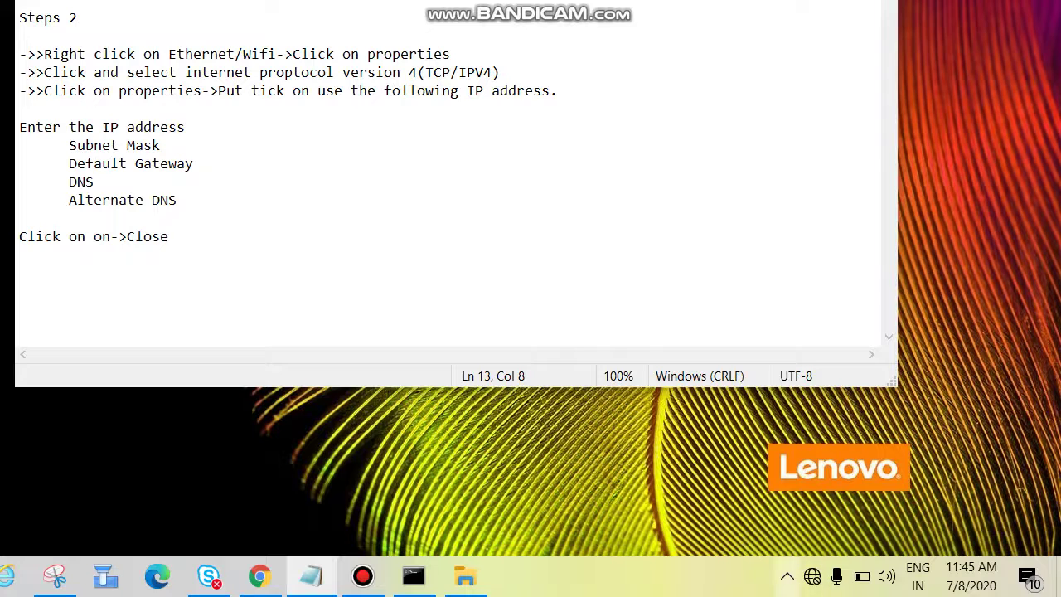
Step: Show the captured network icon in the Snipping Tool and minimize its window
{"action": "mouse_move", "coordinate": [813, 576]}
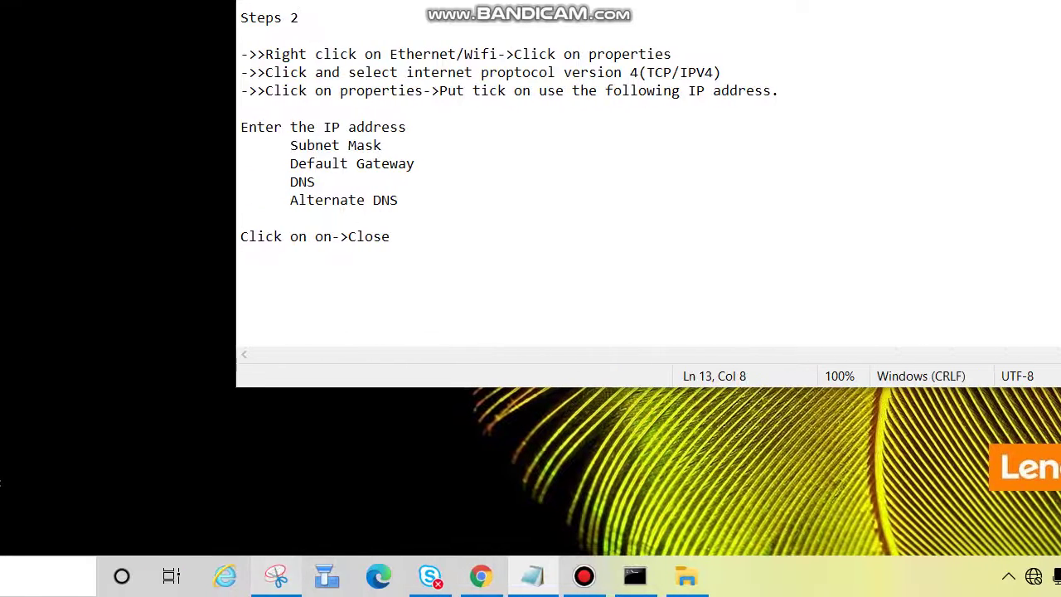
{"action": "left_click", "coordinate": [276, 576]}
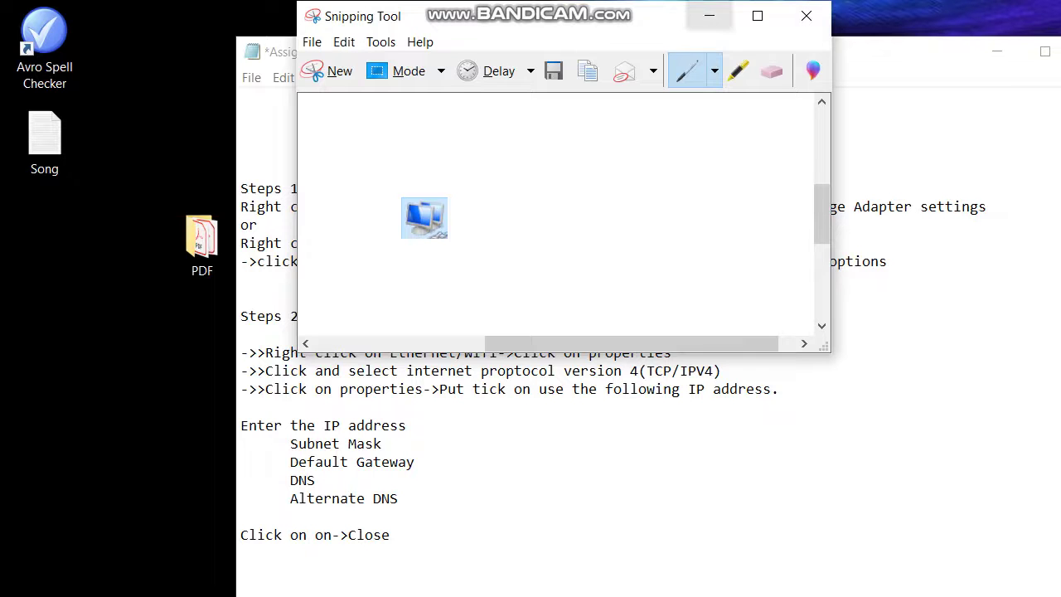
{"action": "left_click", "coordinate": [709, 16]}
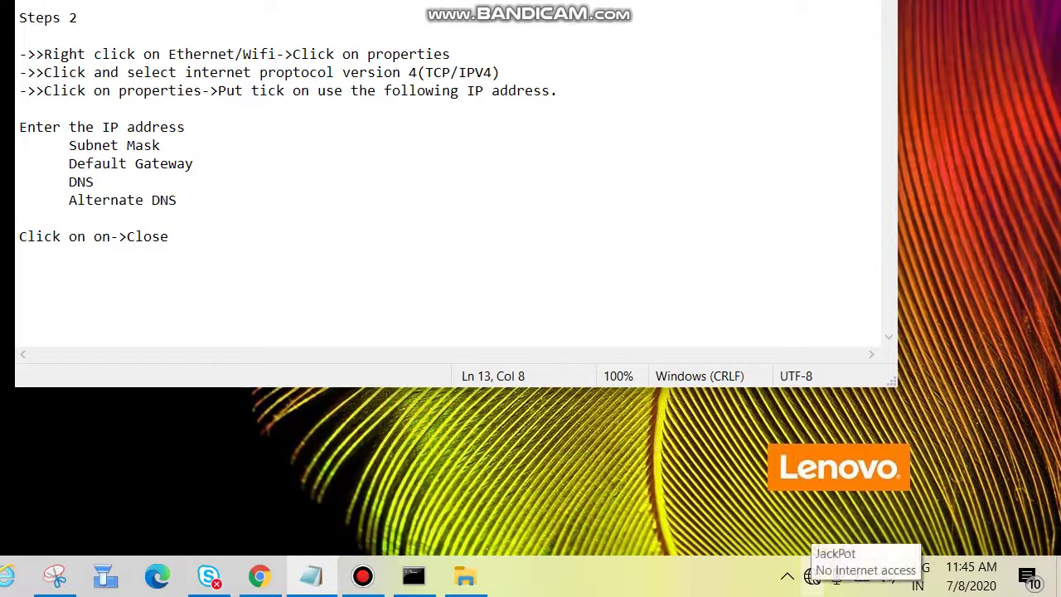
Step: View the network adapters through the taskbar network icon's Network & Internet settings and Change adapter options, and close both windows
{"action": "right_click", "coordinate": [812, 576]}
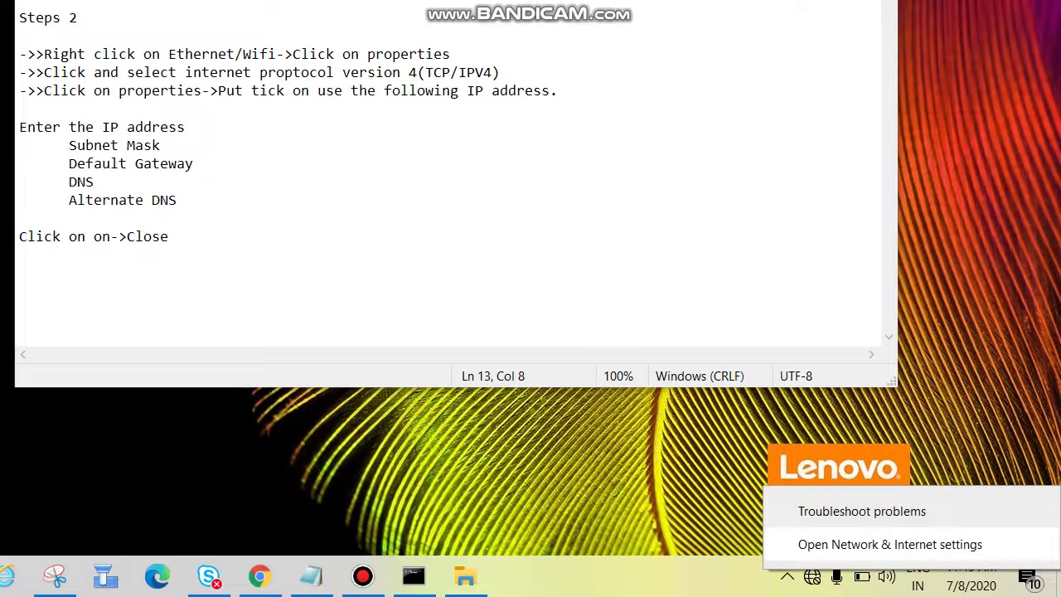
{"action": "left_click", "coordinate": [891, 544]}
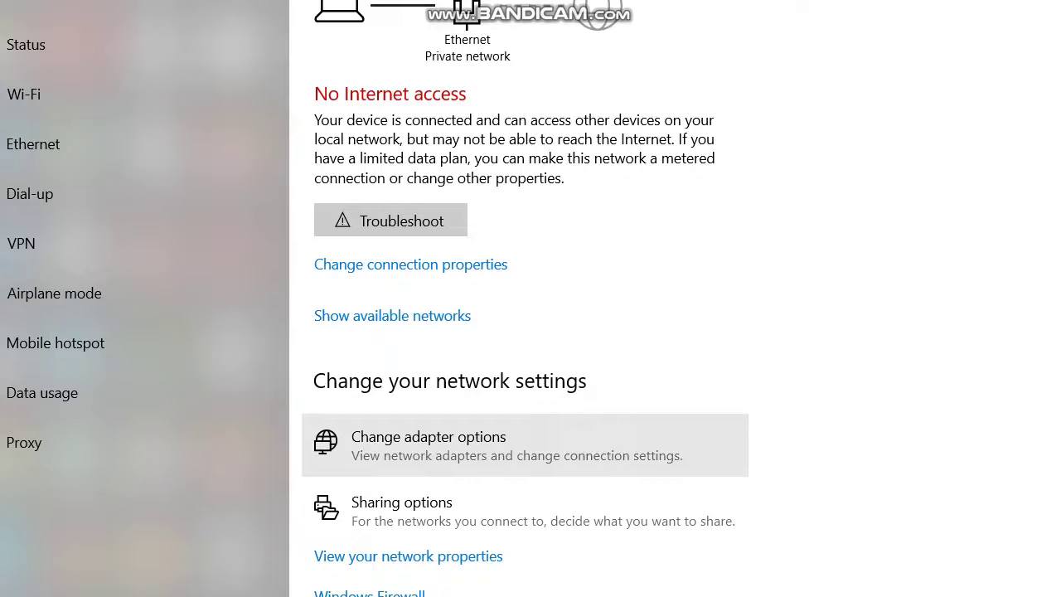
{"action": "left_click", "coordinate": [429, 446]}
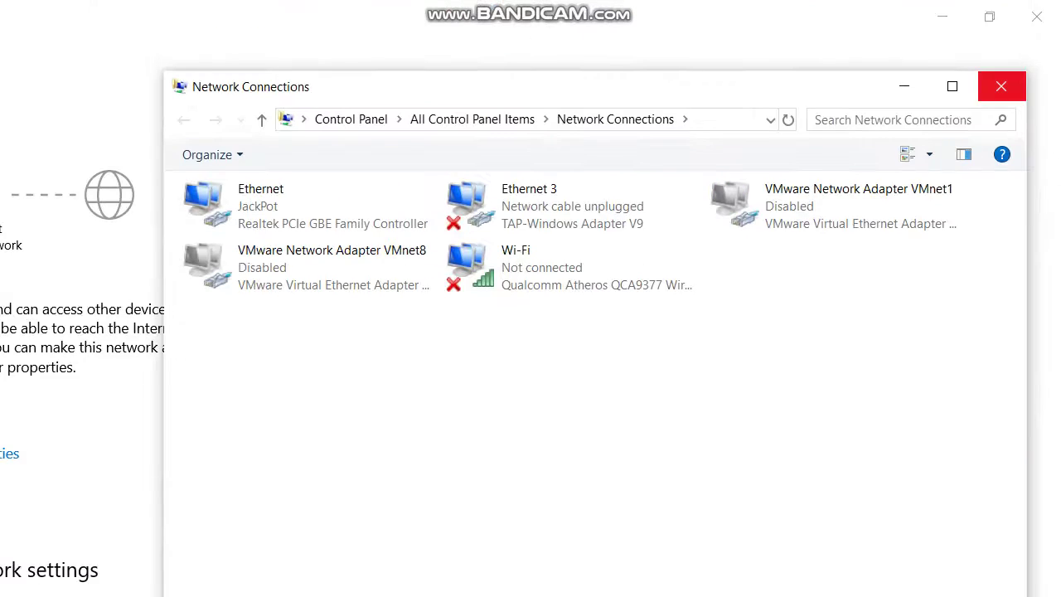
{"action": "left_click", "coordinate": [1001, 86]}
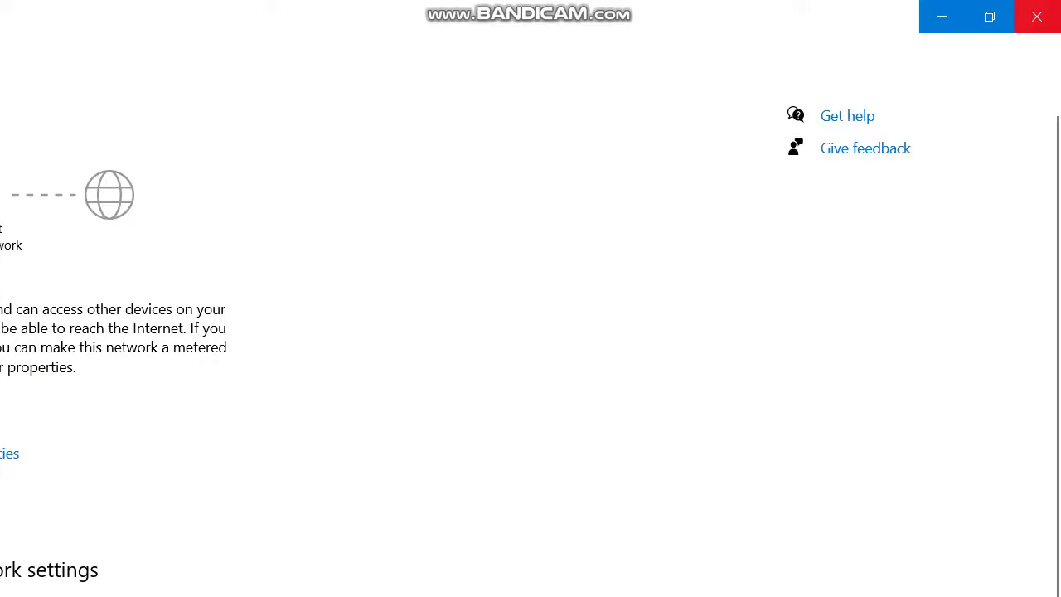
{"action": "left_click", "coordinate": [1037, 16]}
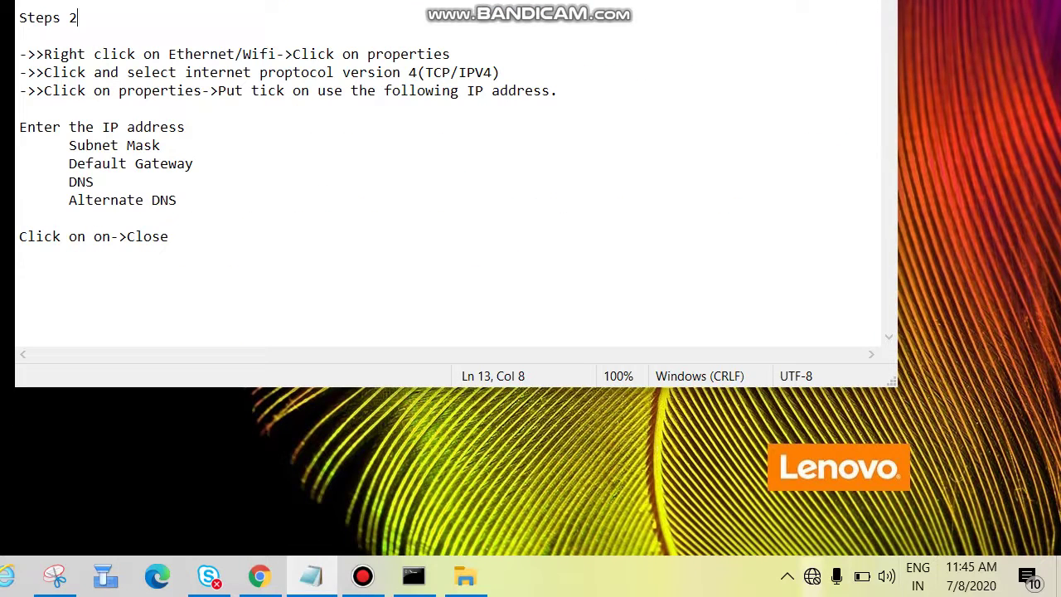
Step: Open Network & Internet settings from the taskbar's available networks list and bring up the adapter options
{"action": "left_click", "coordinate": [812, 578]}
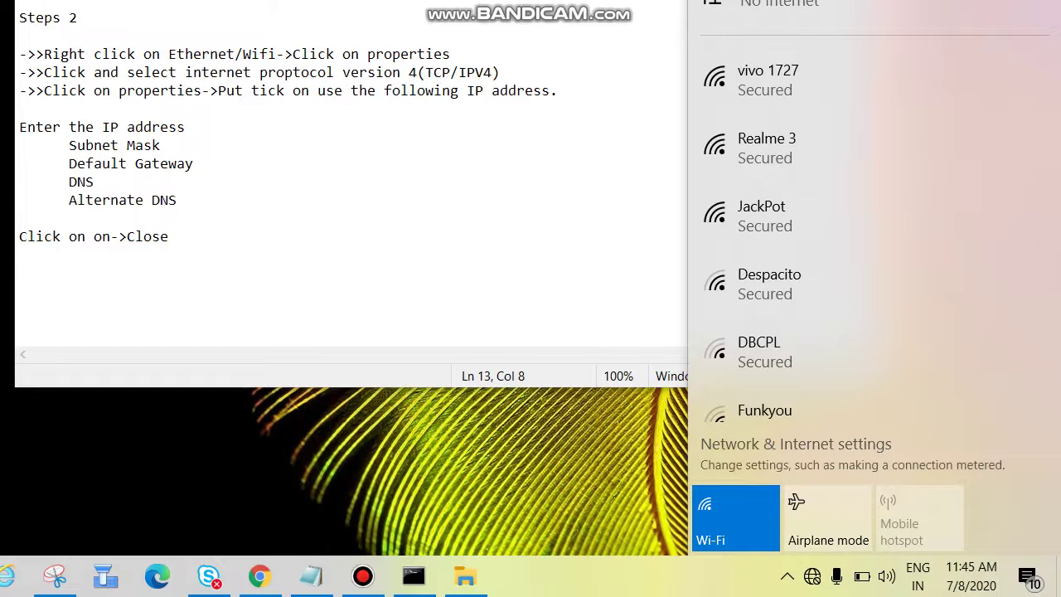
{"action": "left_click", "coordinate": [796, 445]}
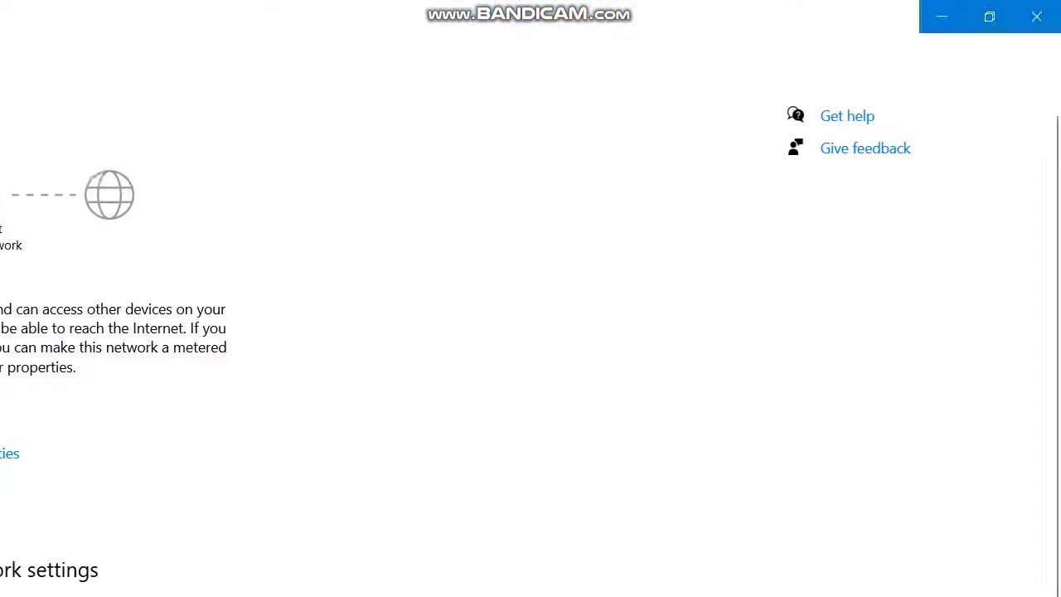
{"action": "scroll", "coordinate": [530, 298], "scroll_direction": "down", "scroll_amount": 3}
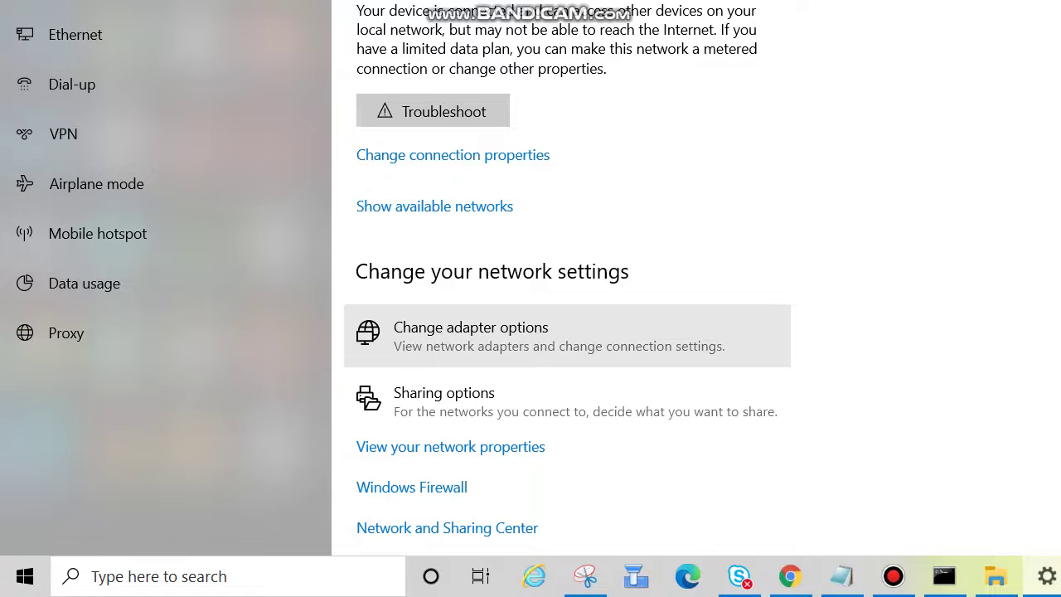
{"action": "left_click", "coordinate": [471, 336]}
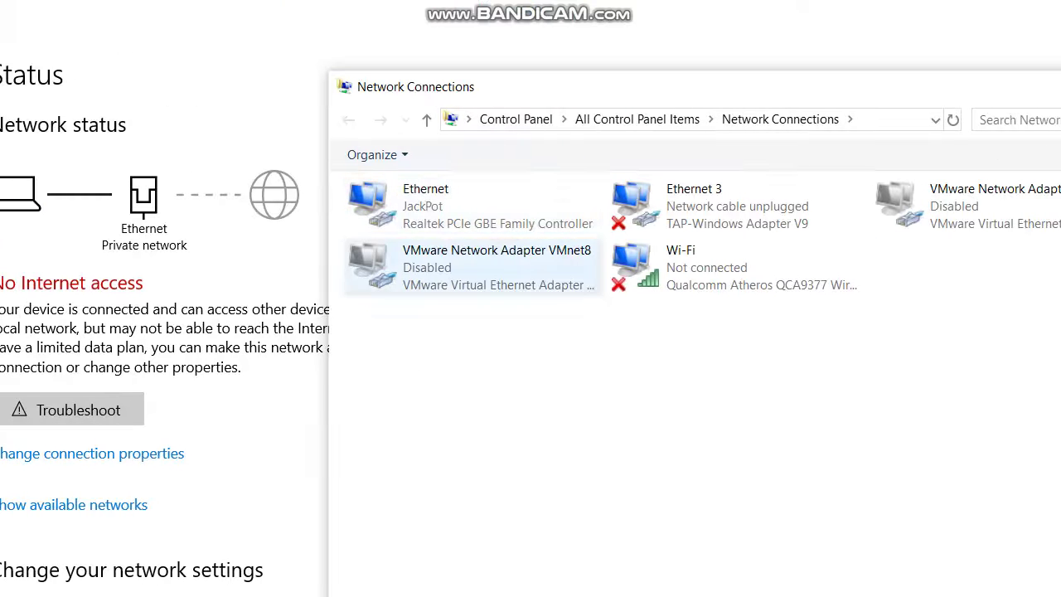
Step: Point out the Ethernet and Wi-Fi adapters, and show the available commands for the Ethernet adapter
{"action": "left_click", "coordinate": [473, 206]}
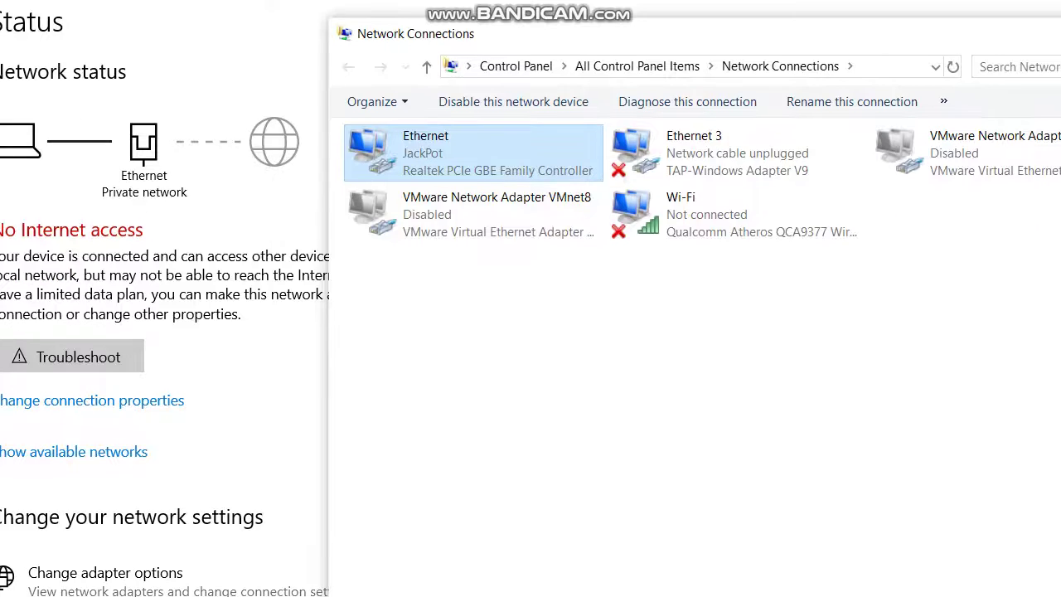
{"action": "left_click", "coordinate": [737, 215]}
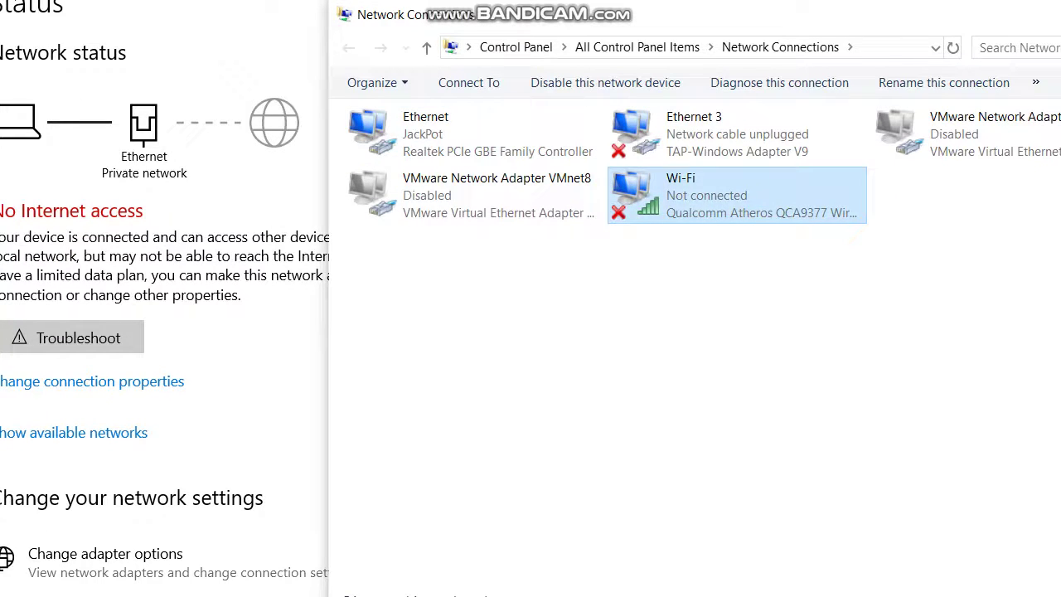
{"action": "left_click", "coordinate": [473, 134]}
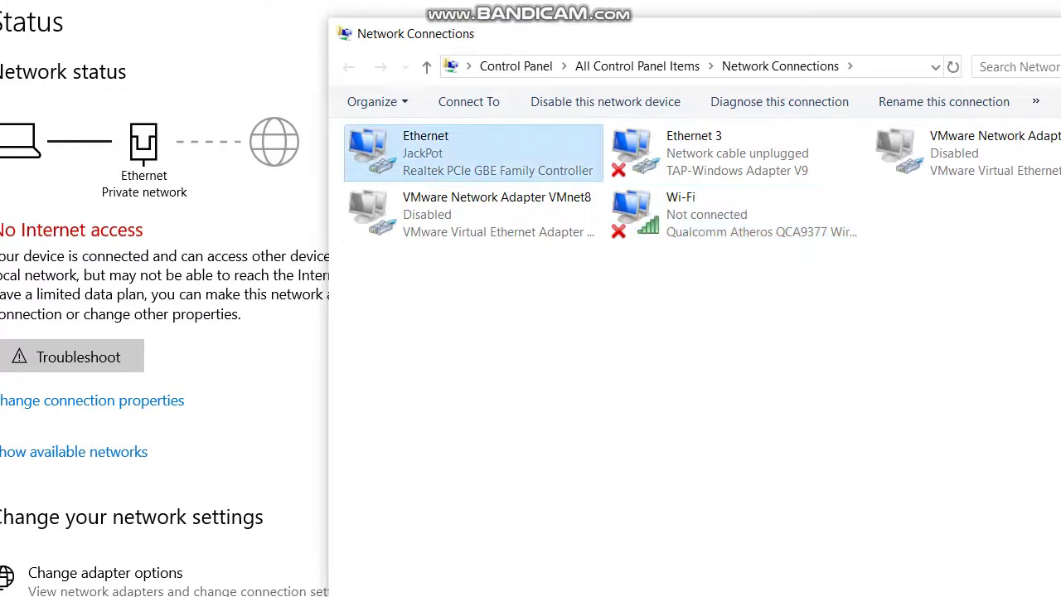
{"action": "right_click", "coordinate": [425, 147]}
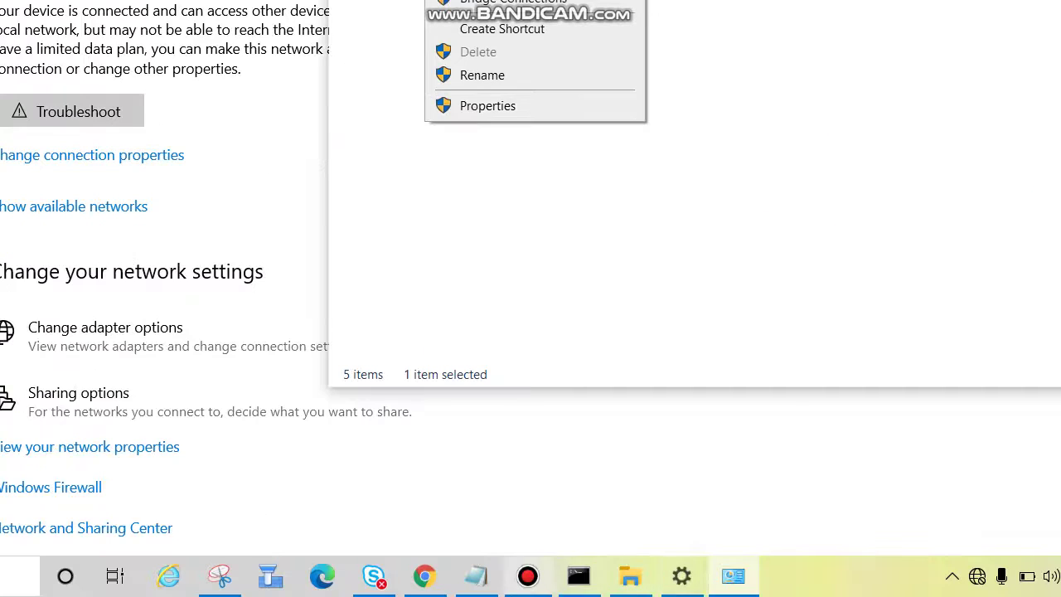
Step: Switch to the Notepad notes and review the Steps 2 instructions, from adapter properties to the IP address, subnet mask, gateway and DNS entries
{"action": "left_click", "coordinate": [475, 575]}
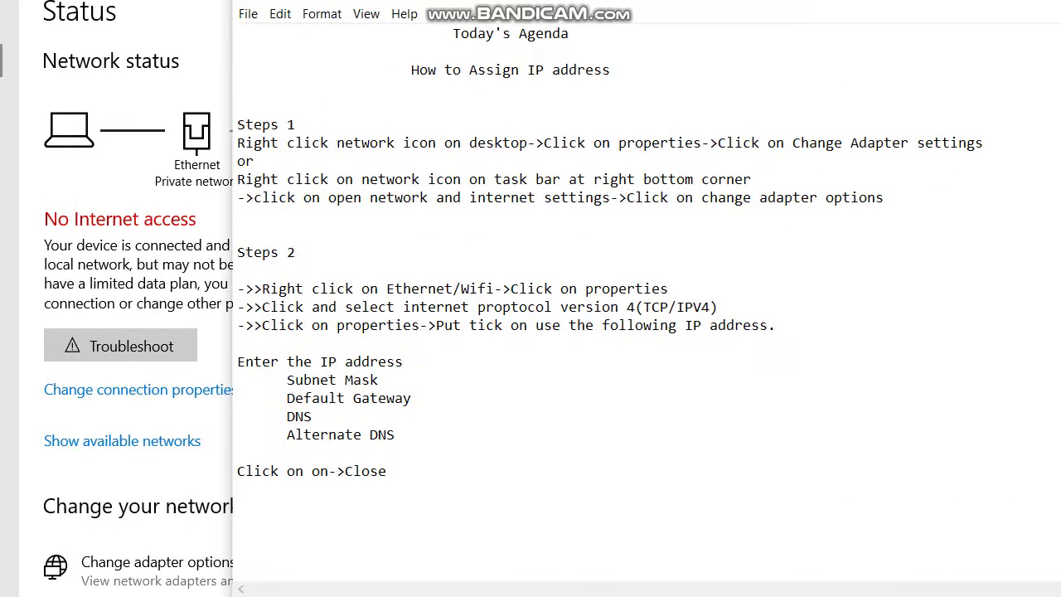
{"action": "left_click_drag", "start_coordinate": [511, 289], "coordinate": [653, 289]}
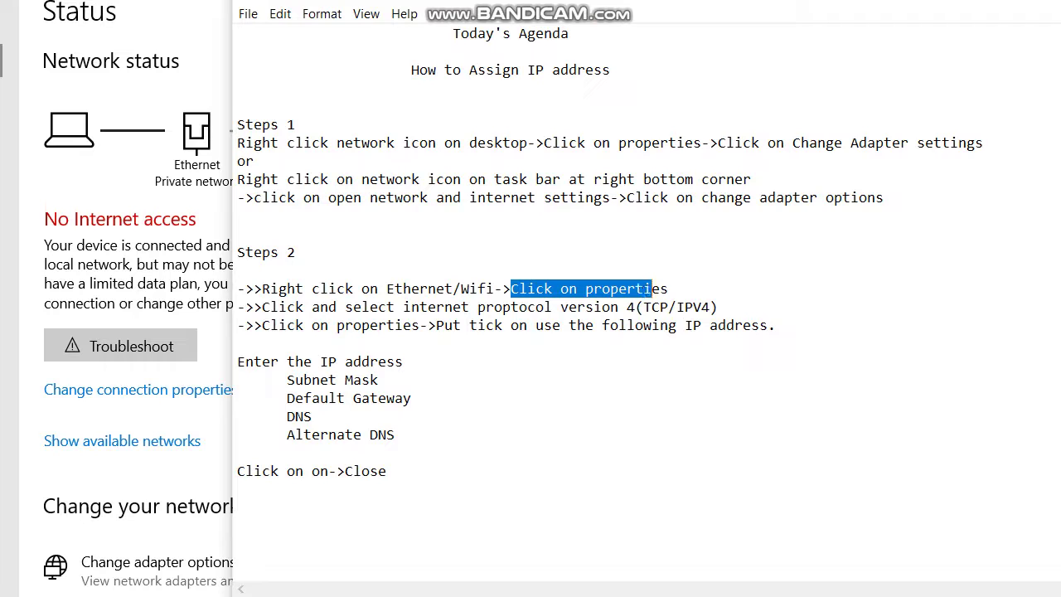
{"action": "left_click_drag", "start_coordinate": [262, 307], "coordinate": [720, 307]}
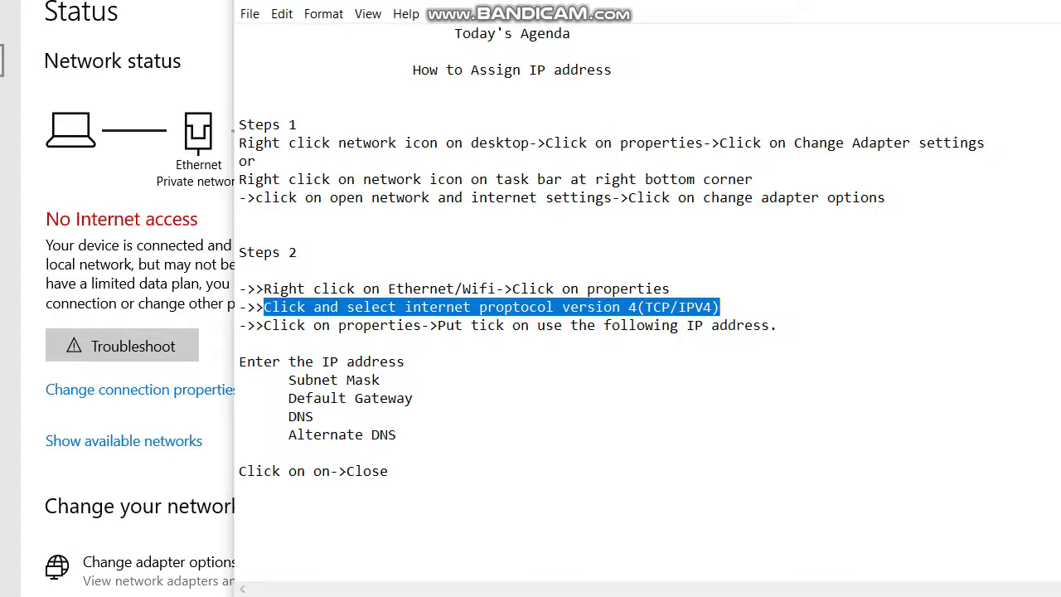
{"action": "left_click_drag", "start_coordinate": [264, 325], "coordinate": [407, 362]}
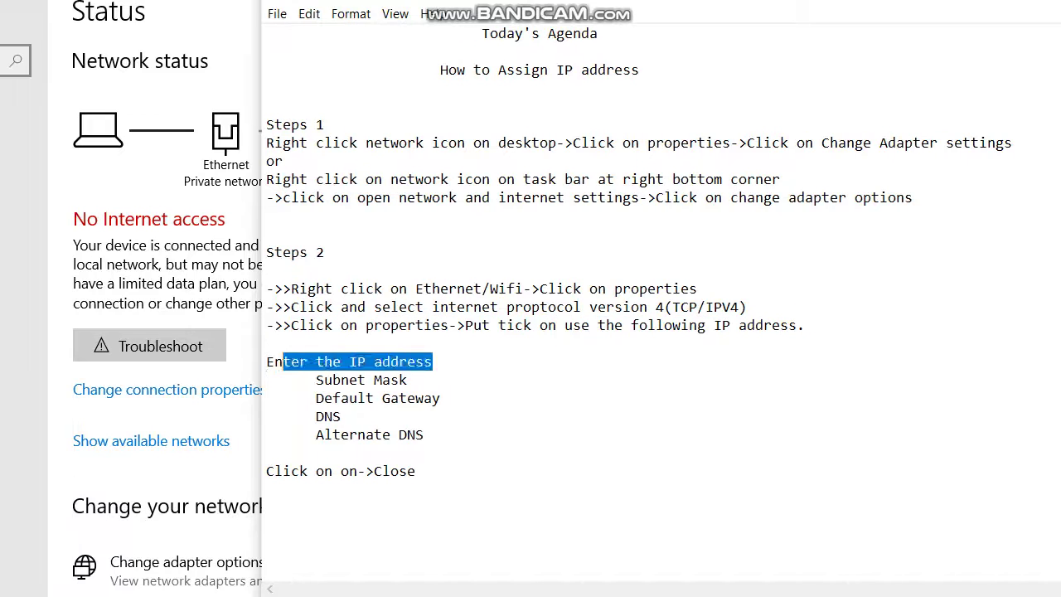
{"action": "left_click_drag", "start_coordinate": [266, 380], "coordinate": [423, 435]}
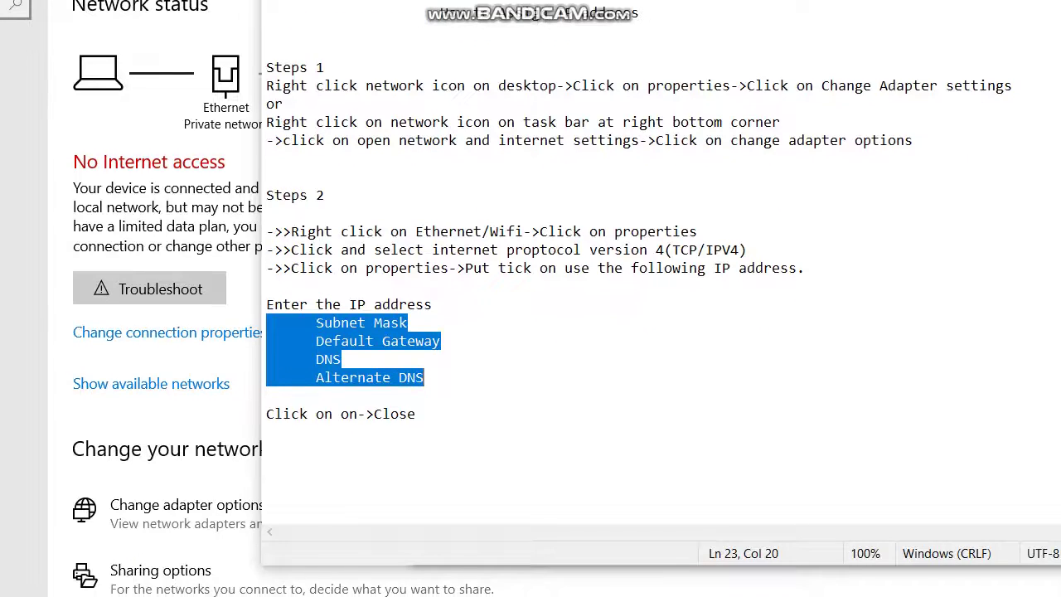
Step: Review the closing instruction in the notes, and minimize the notes window to get back to the network connections
{"action": "left_click_drag", "start_coordinate": [261, 412], "coordinate": [359, 412]}
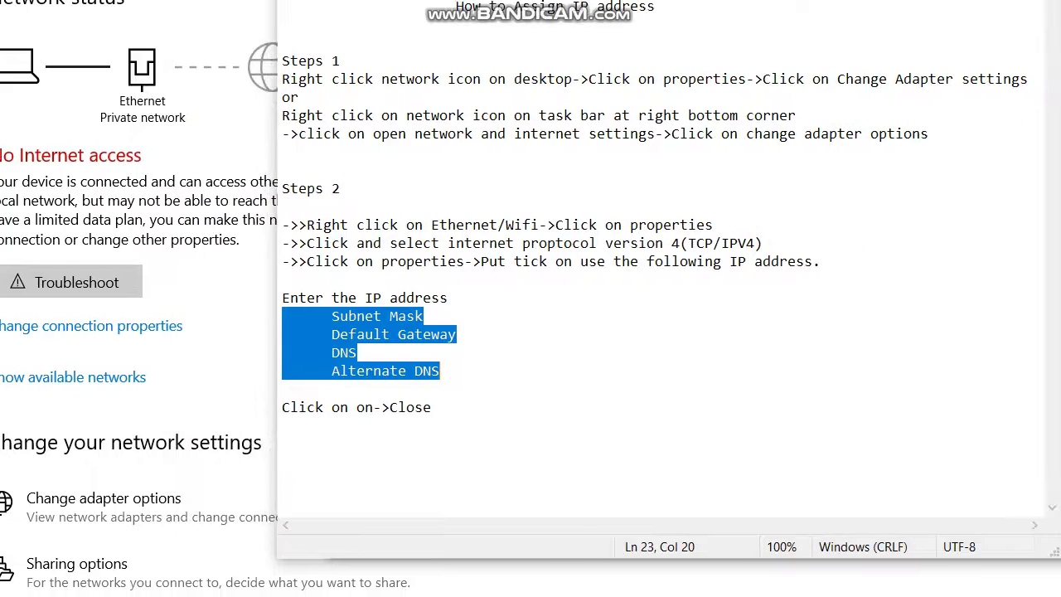
{"action": "left_click_drag", "start_coordinate": [277, 240], "coordinate": [184, 242]}
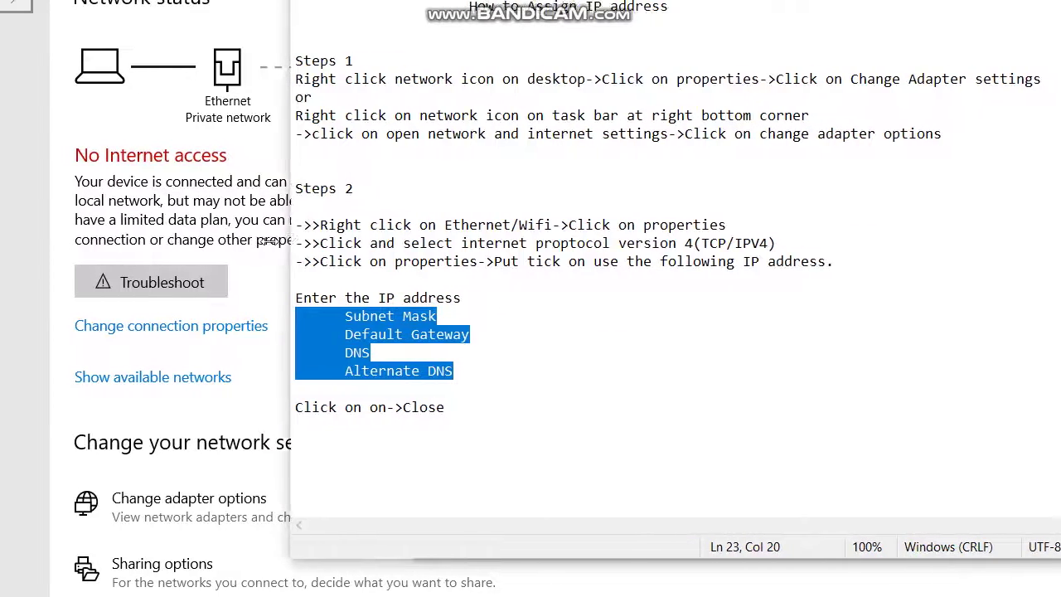
{"action": "left_click", "coordinate": [713, 279]}
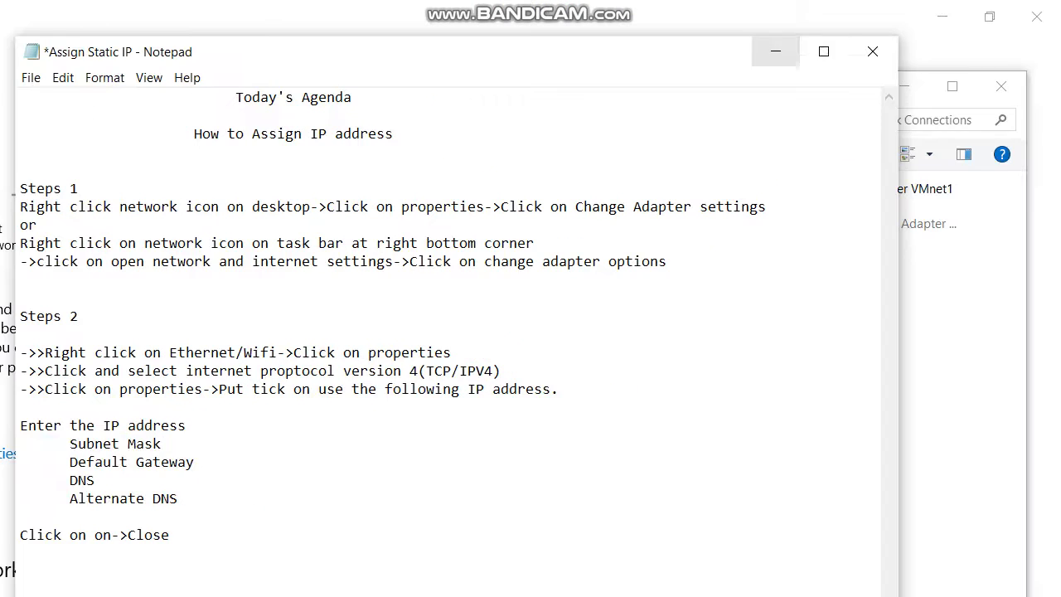
{"action": "left_click", "coordinate": [776, 51]}
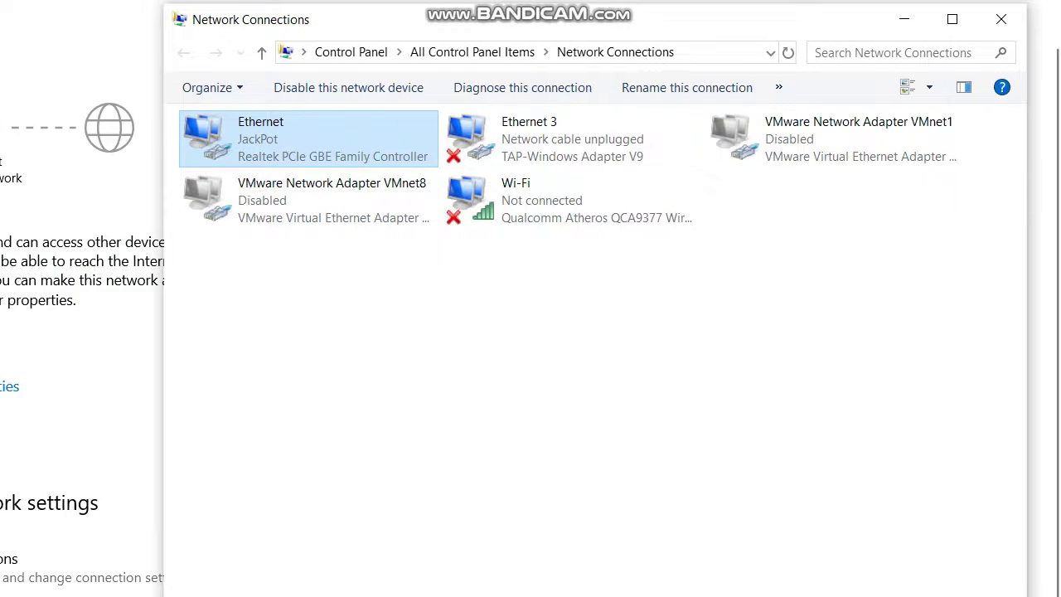
Step: Open the Ethernet adapter's properties and bring up the settings of its Internet Protocol Version 4 (TCP/IPv4) item, keeping that item enabled
{"action": "right_click", "coordinate": [275, 129]}
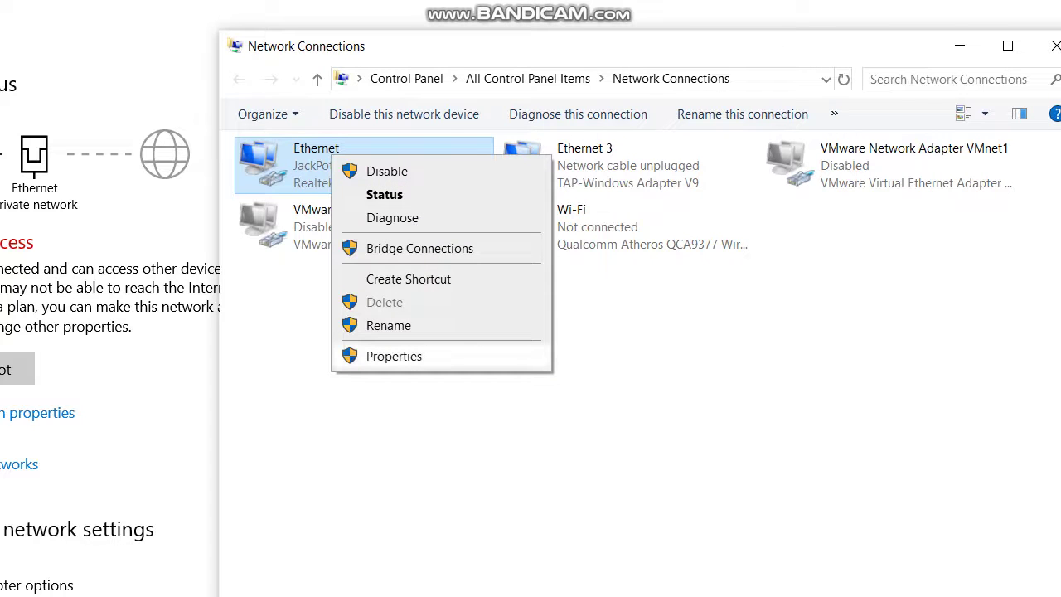
{"action": "left_click", "coordinate": [393, 355]}
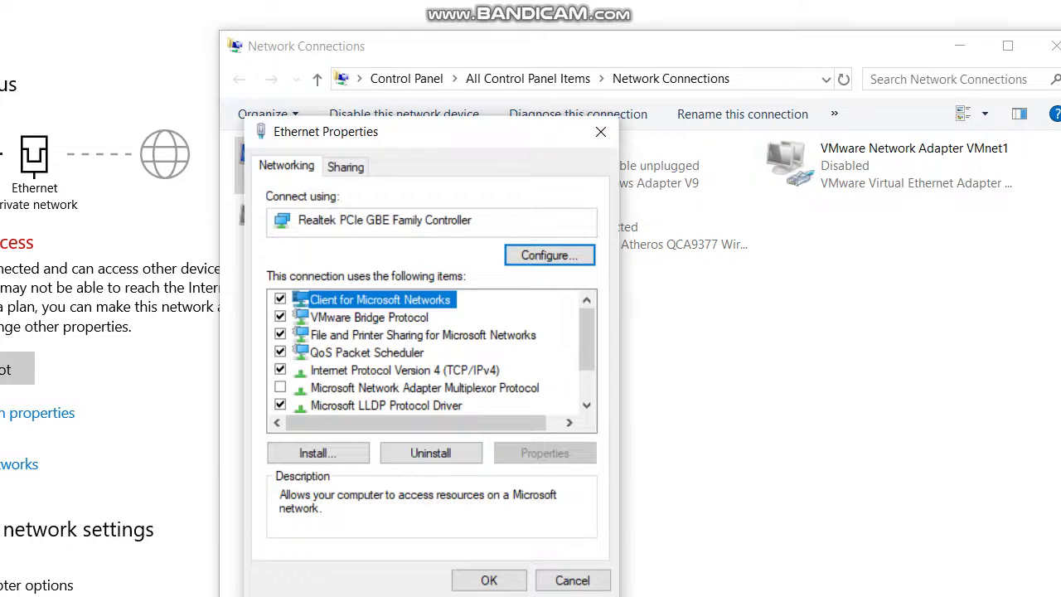
{"action": "left_click", "coordinate": [405, 371]}
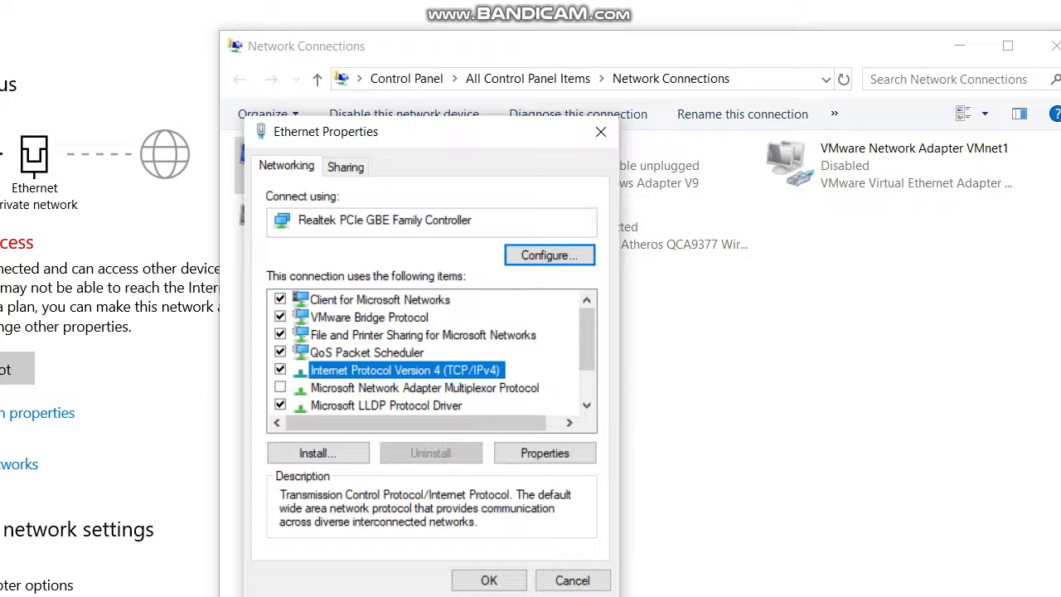
{"action": "key", "text": "space"}
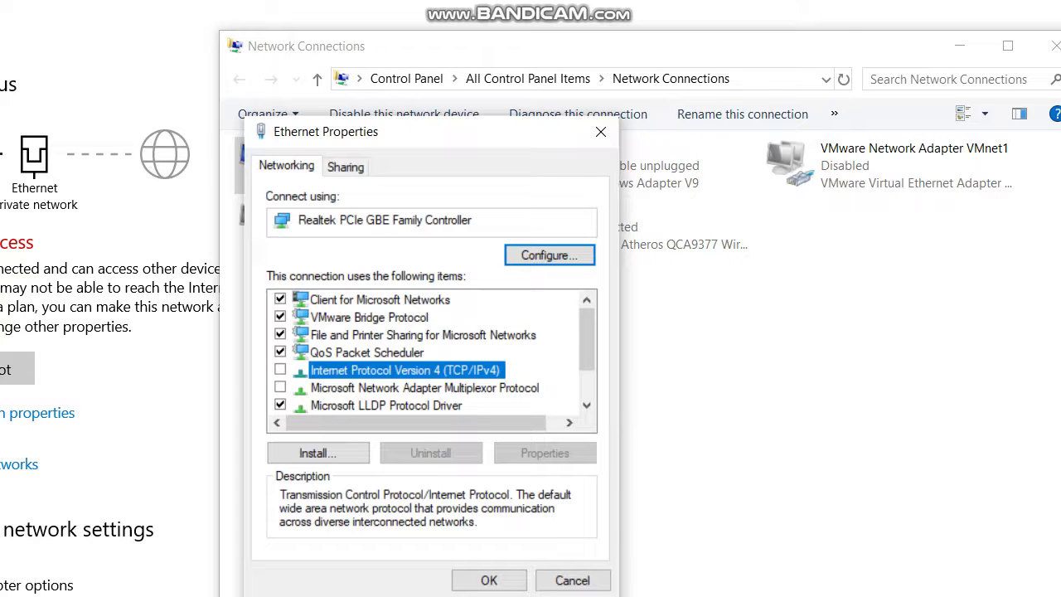
{"action": "key", "text": "space"}
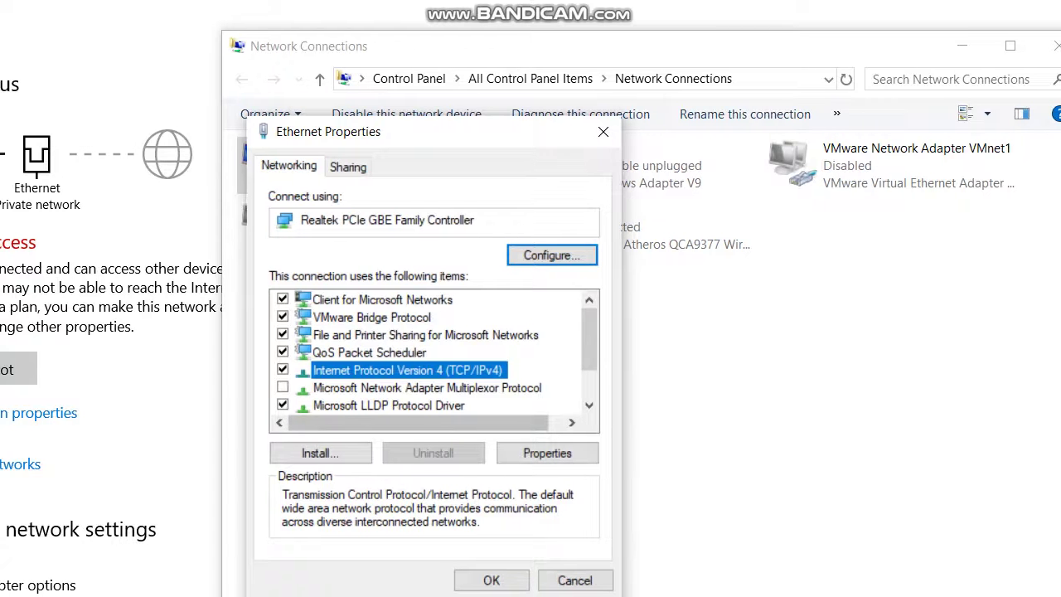
{"action": "left_click", "coordinate": [547, 450]}
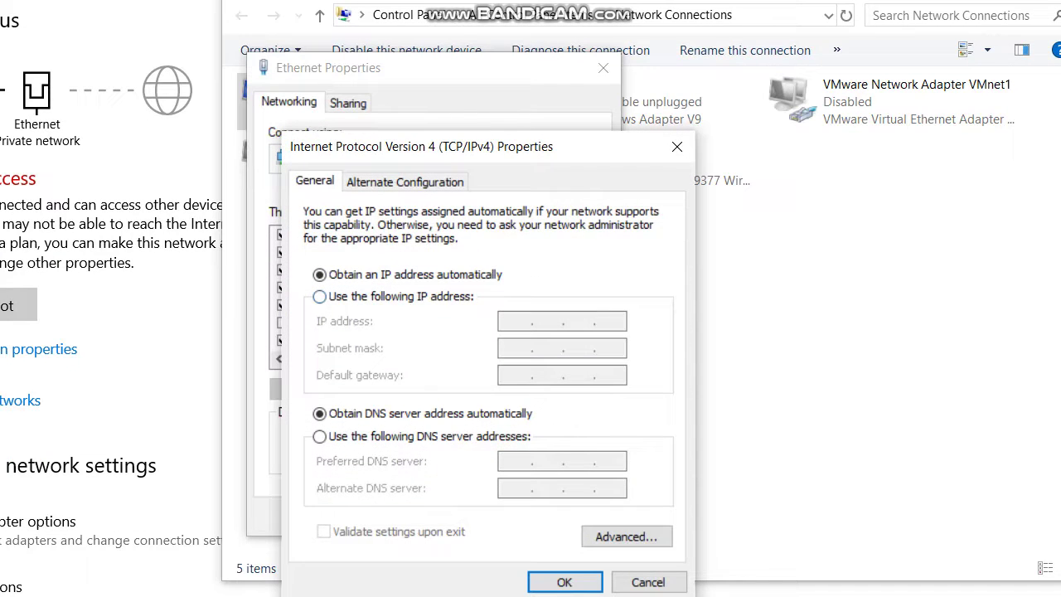
Step: Switch to a manually specified IP address, enter 192.168.0.100 and let the subnet mask fill in
{"action": "key", "text": "alt+s"}
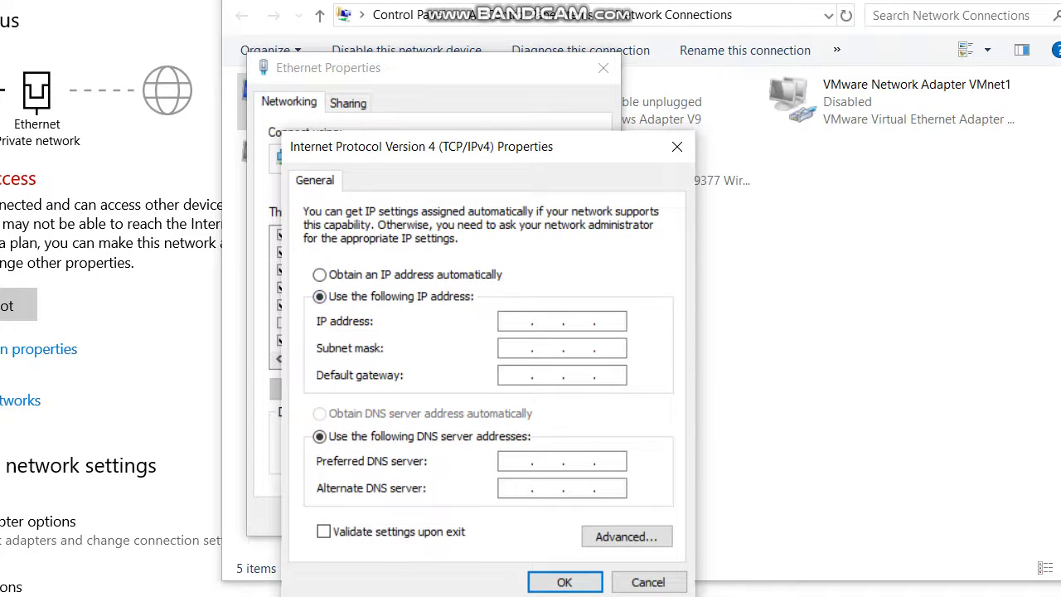
{"action": "key", "text": "Tab"}
{"action": "type", "text": "192"}
{"action": "type", "text": "68 . 0 . 100"}
{"action": "key", "text": "Tab"}
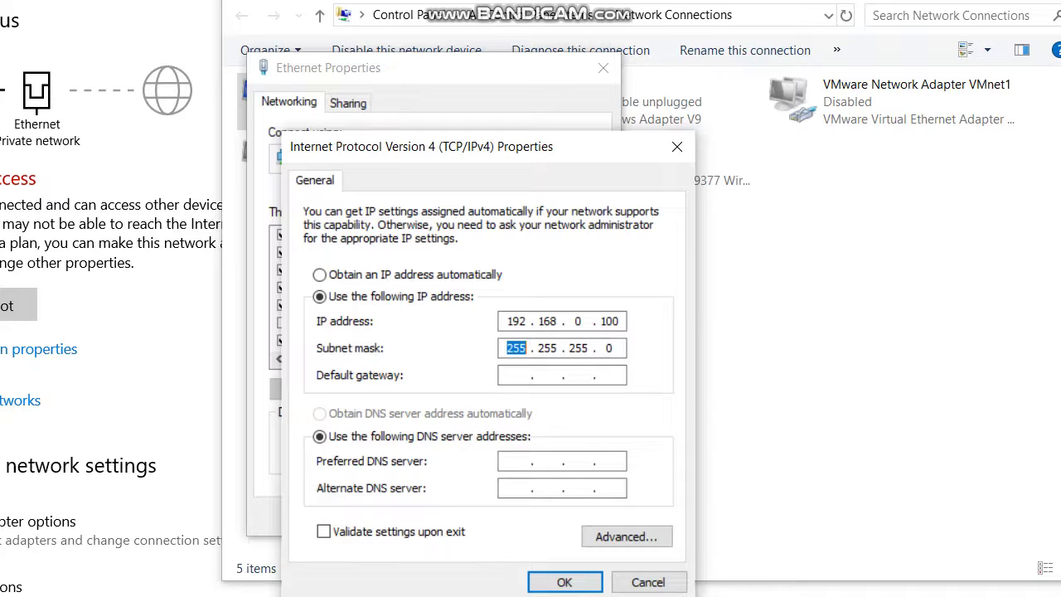
Step: Try replacing the subnet mask with 255.255.248.0, and clear the entry again
{"action": "double_click", "coordinate": [612, 348]}
{"action": "key", "text": "BackSpace"}
{"action": "key", "text": "ctrl+z"}
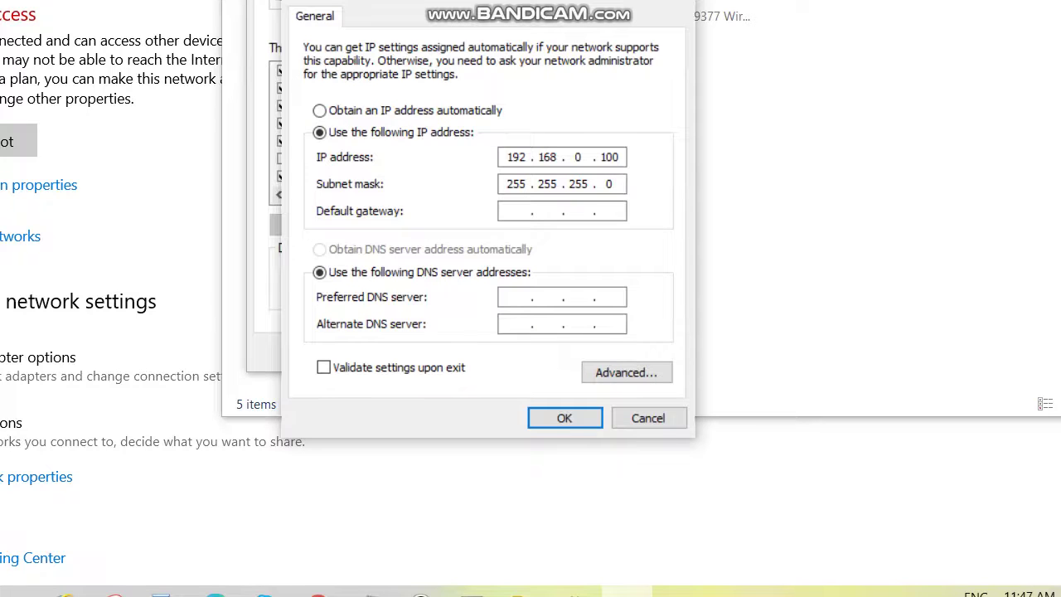
{"action": "key", "text": "BackSpace"}
{"action": "key", "text": "BackSpace"}
{"action": "key", "text": "BackSpace"}
{"action": "key", "text": "BackSpace"}
{"action": "key", "text": "BackSpace"}
{"action": "key", "text": "BackSpace"}
{"action": "key", "text": "BackSpace"}
{"action": "key", "text": "BackSpace"}
{"action": "key", "text": "BackSpace"}
{"action": "key", "text": "BackSpace"}
{"action": "key", "text": "BackSpace"}
{"action": "type", "text": "2555"}
{"action": "key", "text": "BackSpace"}
{"action": "type", "text": "255 . "}
{"action": "type", "text": "2"}
{"action": "type", "text": "4"}
{"action": "type", "text": "8 . 0"}
{"action": "key", "text": "BackSpace"}
{"action": "key", "text": "BackSpace"}
{"action": "key", "text": "BackSpace"}
{"action": "key", "text": "BackSpace"}
{"action": "key", "text": "BackSpace"}
{"action": "key", "text": "BackSpace"}
{"action": "key", "text": "BackSpace"}
{"action": "key", "text": "BackSpace"}
{"action": "key", "text": "BackSpace"}
{"action": "key", "text": "BackSpace"}
Step: Set the subnet mask to 255.255.255.0 and the default gateway to 192.168.0.1
{"action": "type", "text": "255 . 255 . 255 . 0"}
{"action": "key", "text": "Tab"}
{"action": "type", "text": "192"}
{"action": "type", "text": "168"}
{"action": "type", "text": "0"}
{"action": "type", "text": "1"}
Step: Set the preferred DNS server to 8.8.8.8 and the alternate DNS server to 4.4.4.4
{"action": "left_click", "coordinate": [517, 297]}
{"action": "type", "text": "8.8.8.8"}
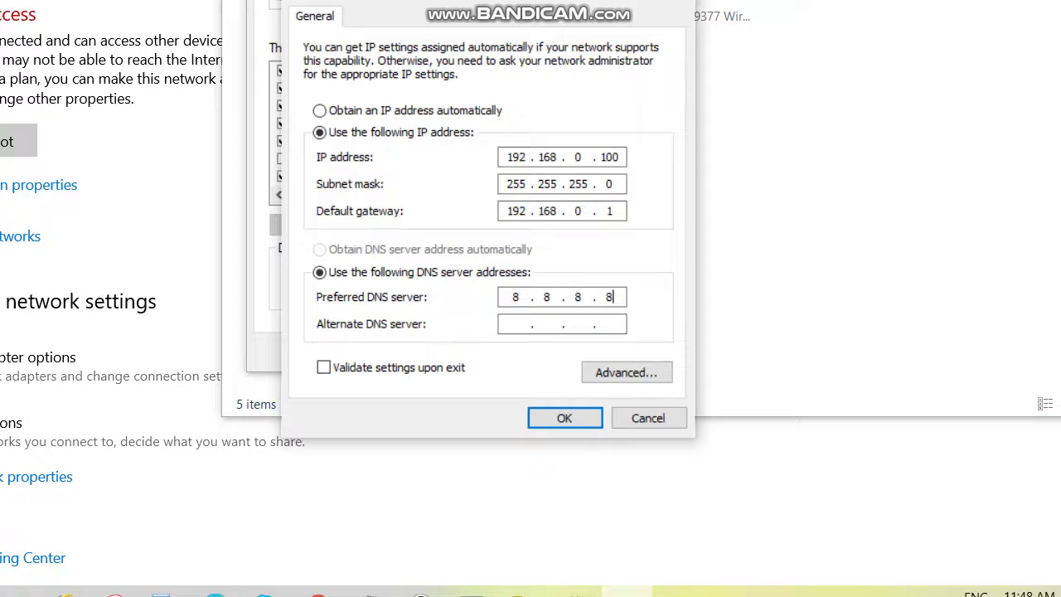
{"action": "left_click", "coordinate": [517, 324]}
{"action": "type", "text": "4.4.44"}
{"action": "key", "text": "BackSpace"}
{"action": "key", "text": "BackSpace"}
{"action": "type", "text": "4.4"}
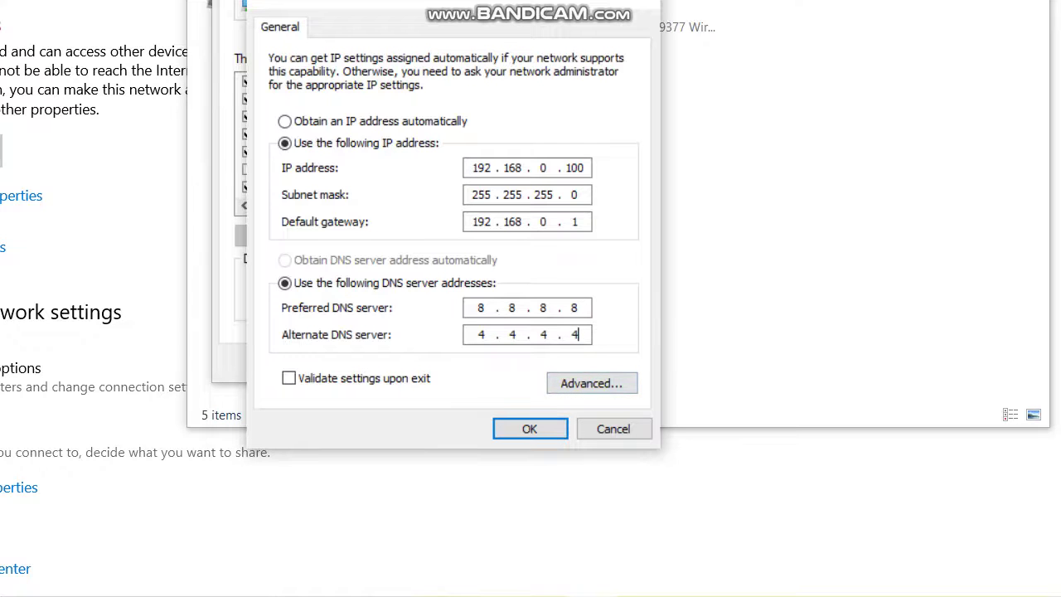
Step: Examine the advanced TCP/IP options for adding further IP addresses, gateways and DNS servers, without adding any, and close them
{"action": "left_click", "coordinate": [592, 383]}
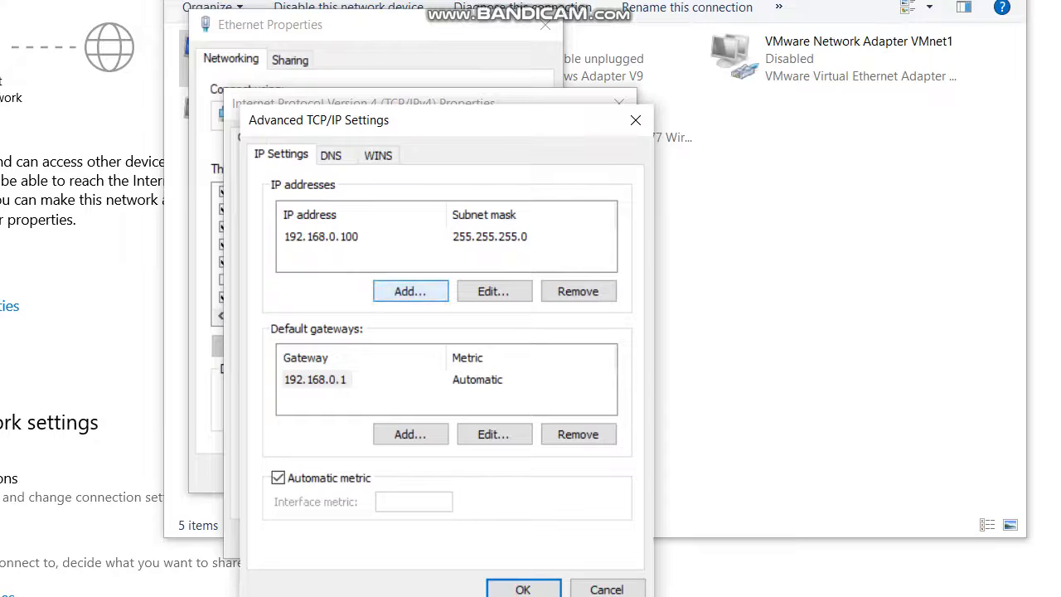
{"action": "left_click", "coordinate": [411, 291]}
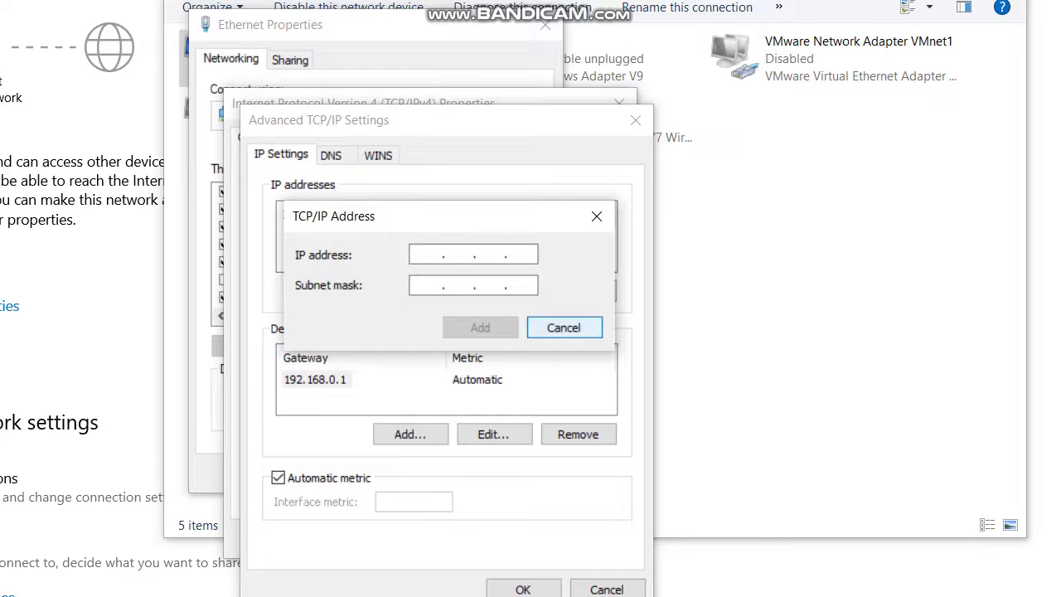
{"action": "left_click", "coordinate": [564, 327]}
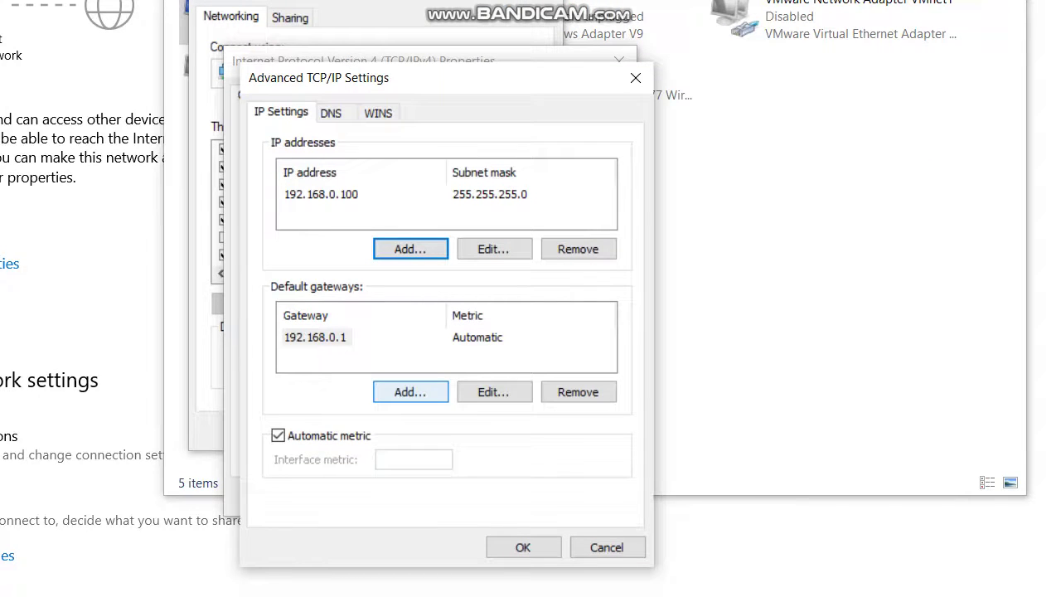
{"action": "left_click", "coordinate": [410, 391]}
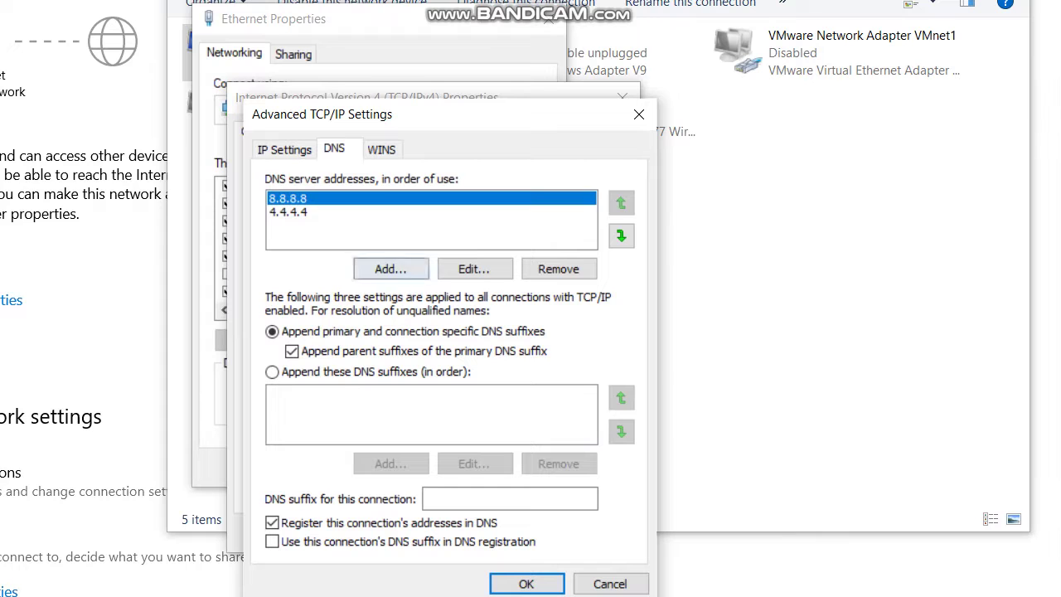
{"action": "left_click", "coordinate": [391, 268]}
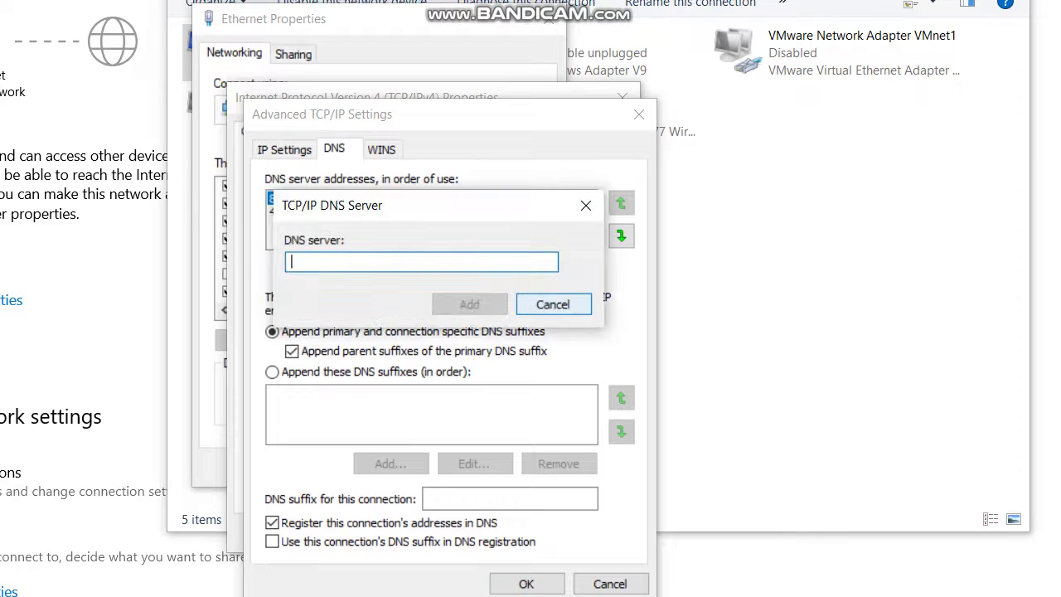
{"action": "left_click", "coordinate": [554, 304]}
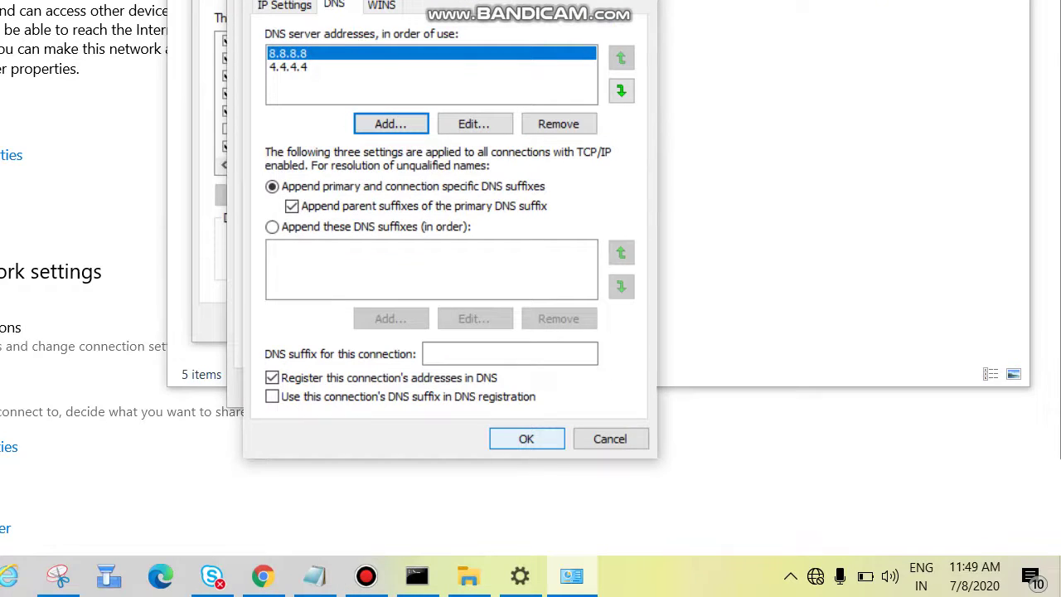
{"action": "left_click", "coordinate": [526, 438]}
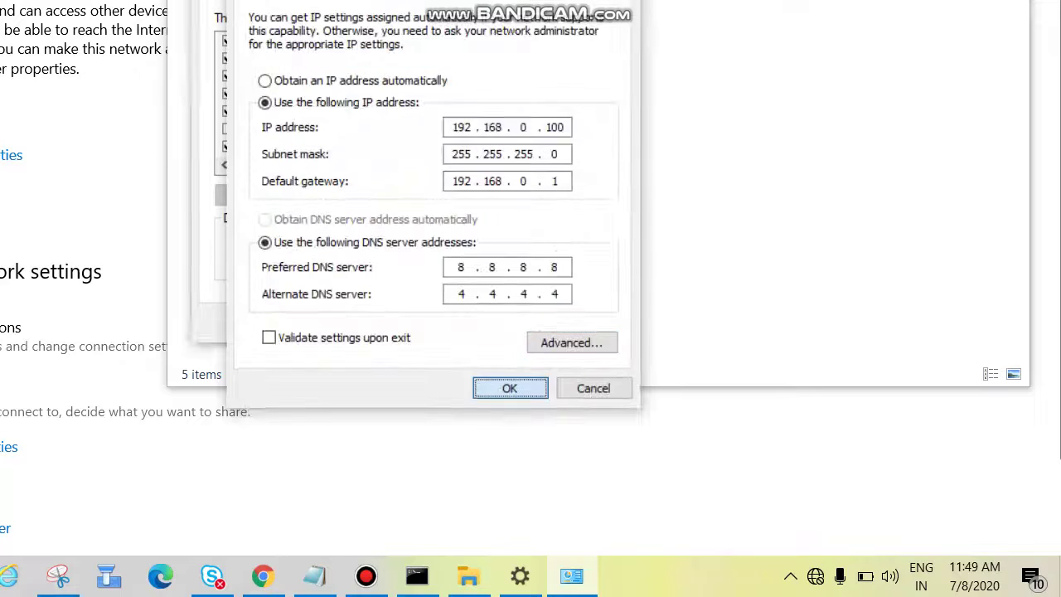
Step: Confirm the static IPv4 settings, close the Ethernet properties and minimize the Settings window
{"action": "left_click", "coordinate": [509, 386]}
{"action": "left_click", "coordinate": [436, 323]}
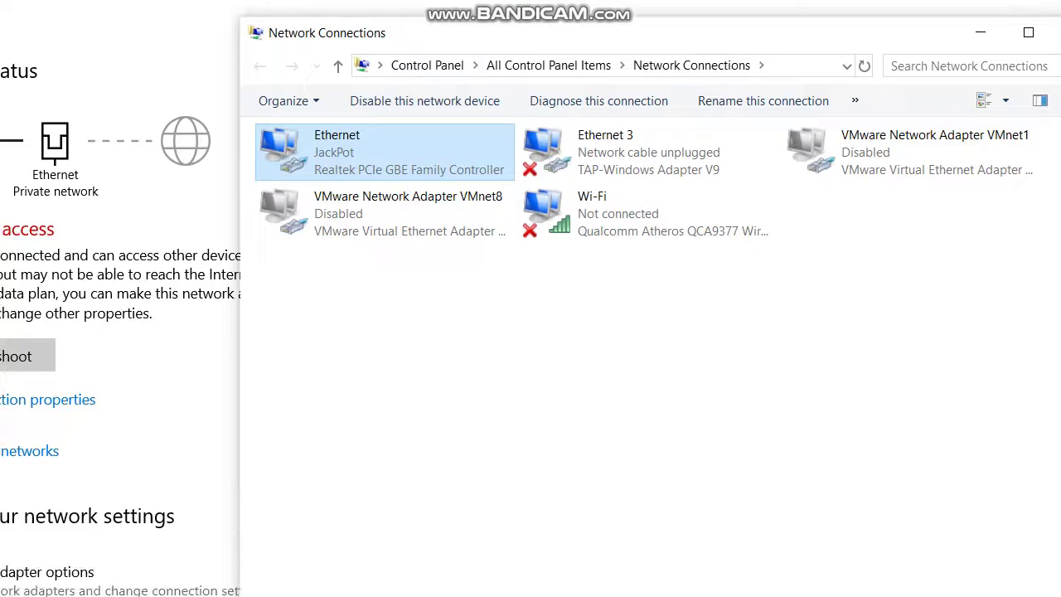
{"action": "left_click", "coordinate": [942, 11]}
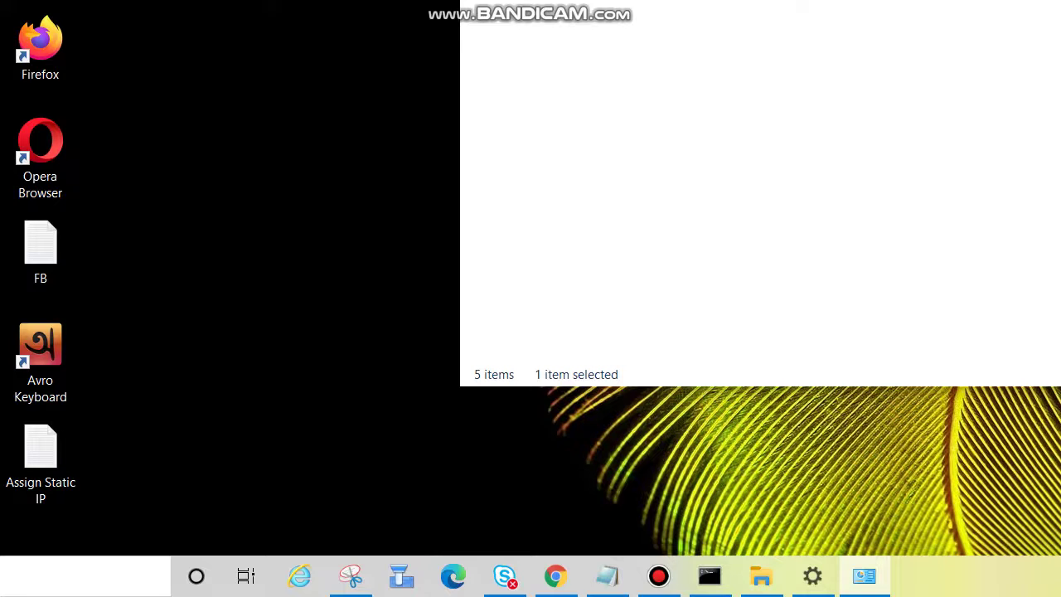
Step: Open a Command Prompt from the Run dialog, move its window aside and run ipconfig
{"action": "key", "text": "super+r"}
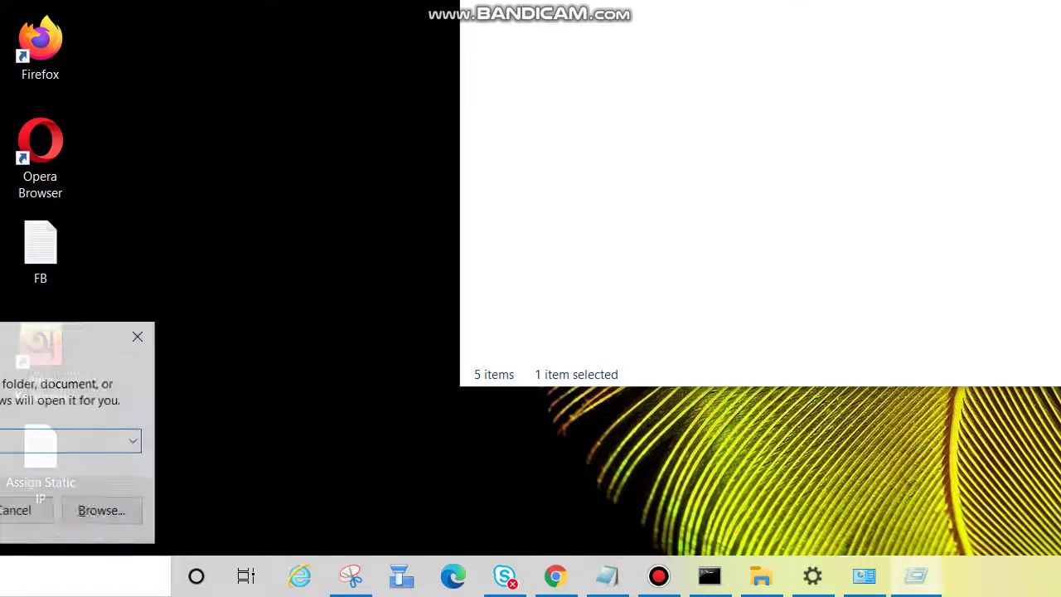
{"action": "key", "text": "Return"}
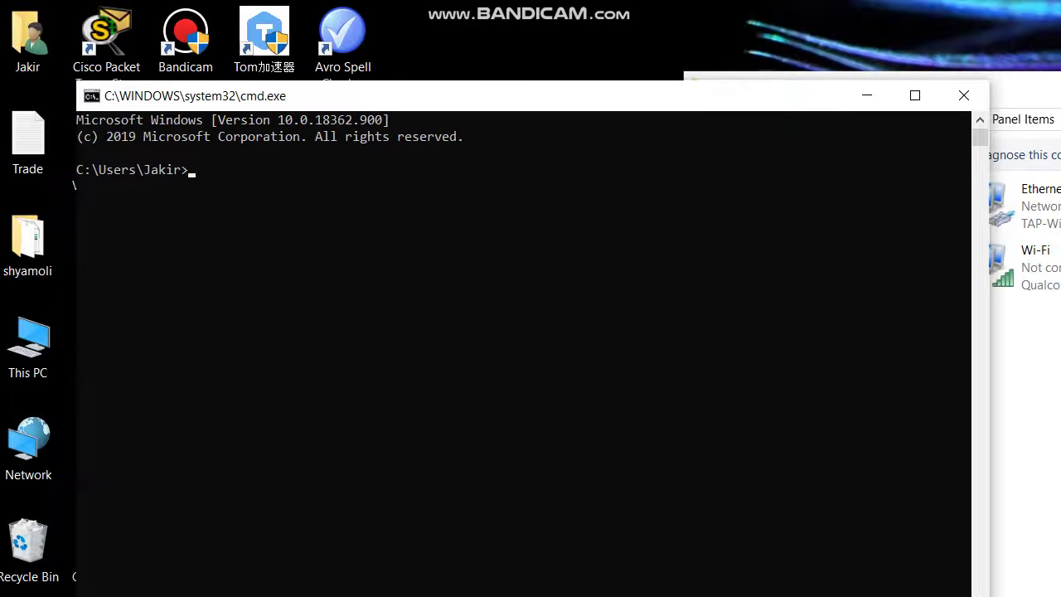
{"action": "left_click_drag", "start_coordinate": [481, 97], "coordinate": [868, 97]}
{"action": "type", "text": "ipconfig"}
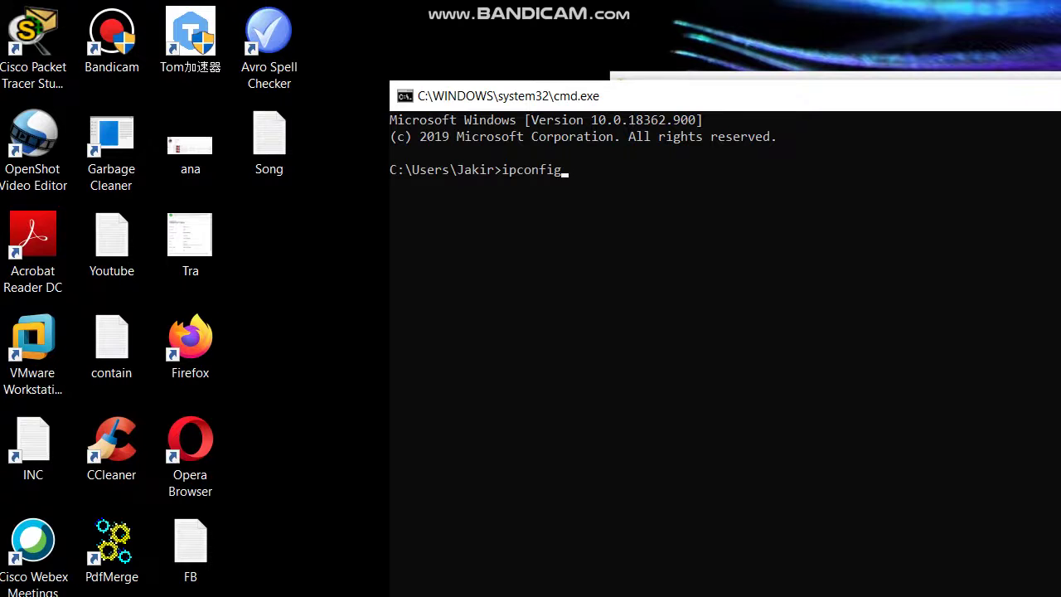
{"action": "key", "text": "Return"}
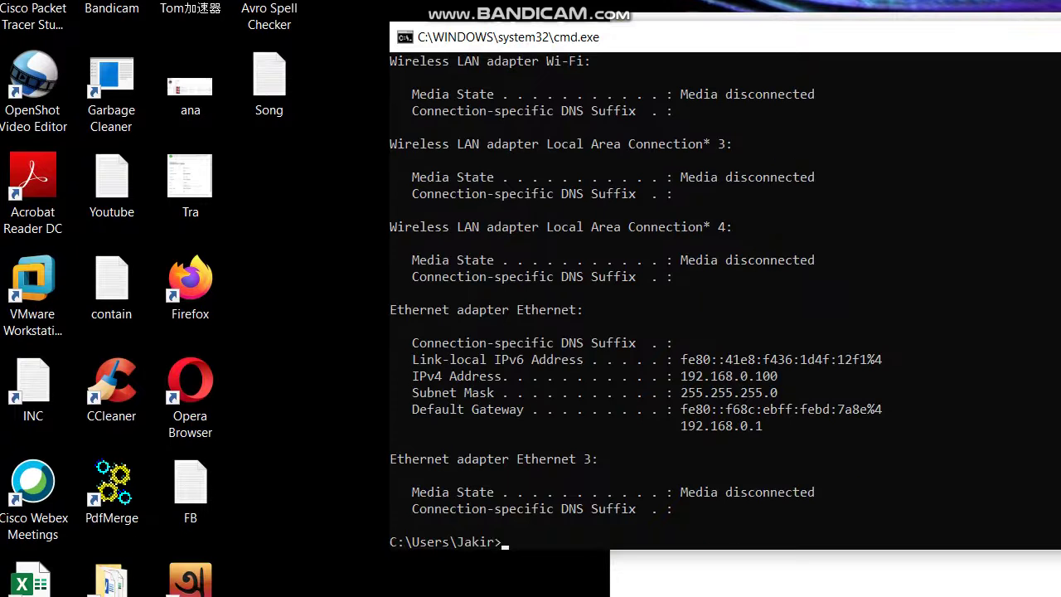
Step: Check the Ethernet adapter's IPv4 address, subnet mask and default gateway in the command output by highlighting them
{"action": "left_click_drag", "start_coordinate": [390, 368], "coordinate": [659, 401]}
{"action": "left_click_drag", "start_coordinate": [659, 342], "coordinate": [889, 425]}
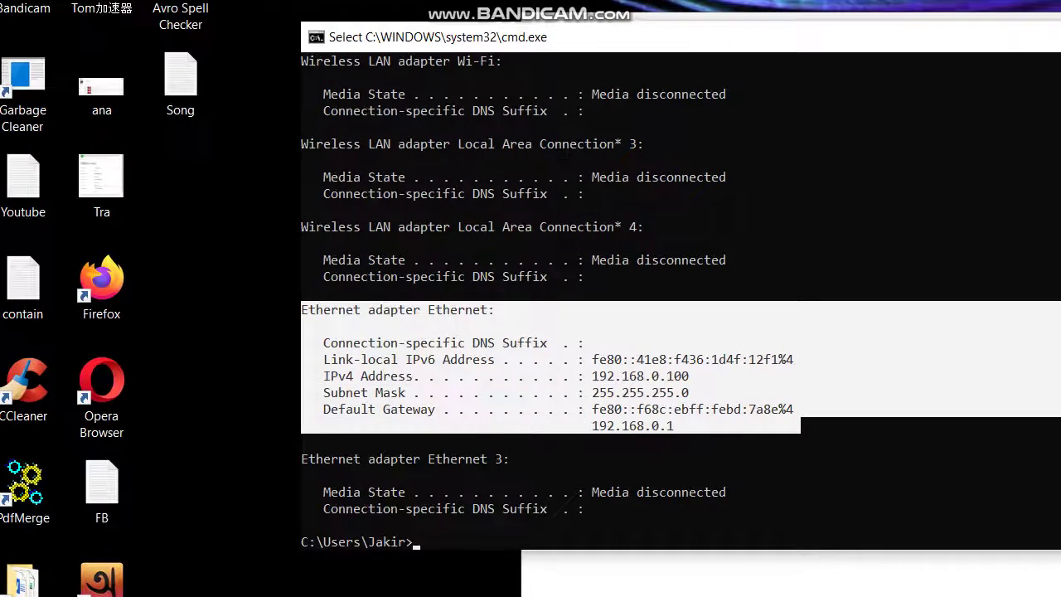
{"action": "left_click", "coordinate": [813, 475]}
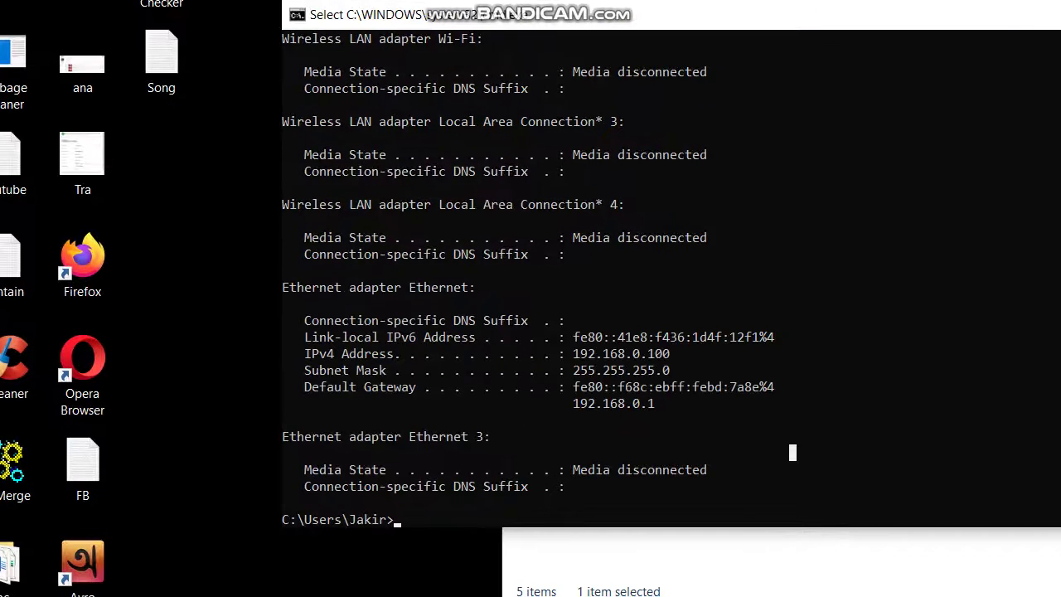
{"action": "left_click_drag", "start_coordinate": [589, 375], "coordinate": [737, 376]}
{"action": "left_click_drag", "start_coordinate": [577, 370], "coordinate": [659, 371]}
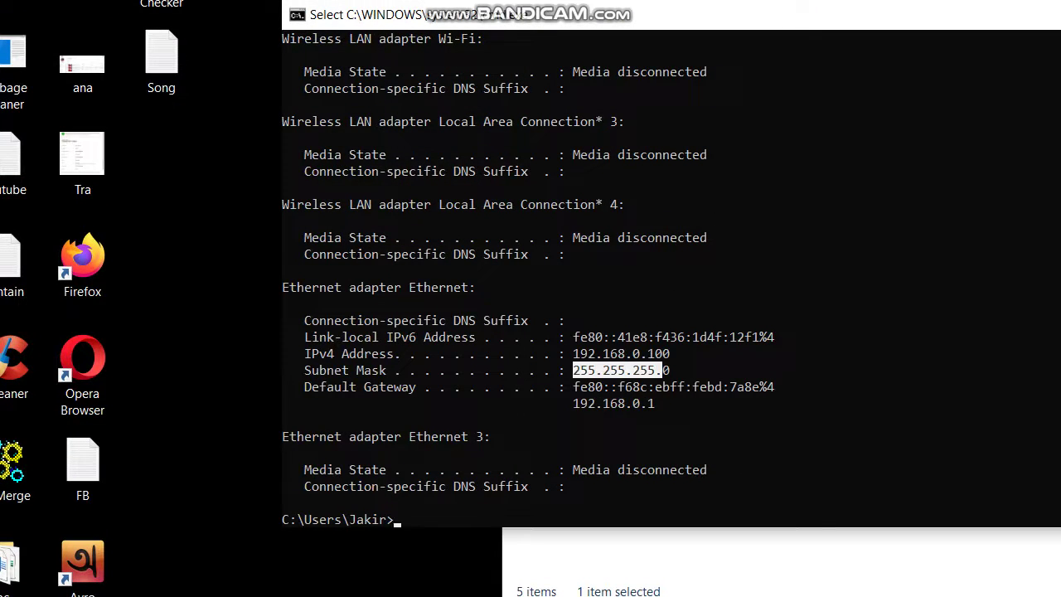
{"action": "left_click_drag", "start_coordinate": [581, 403], "coordinate": [678, 403]}
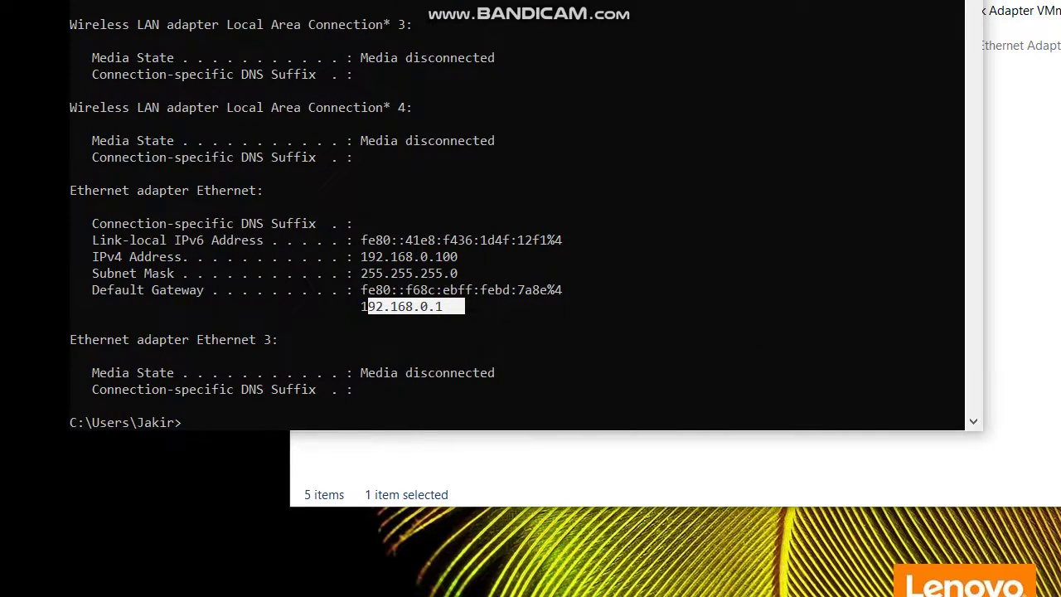
Step: Run ipconfig/all and highlight the Ethernet adapter's DNS servers in the detailed output
{"action": "type", "text": "ipconf"}
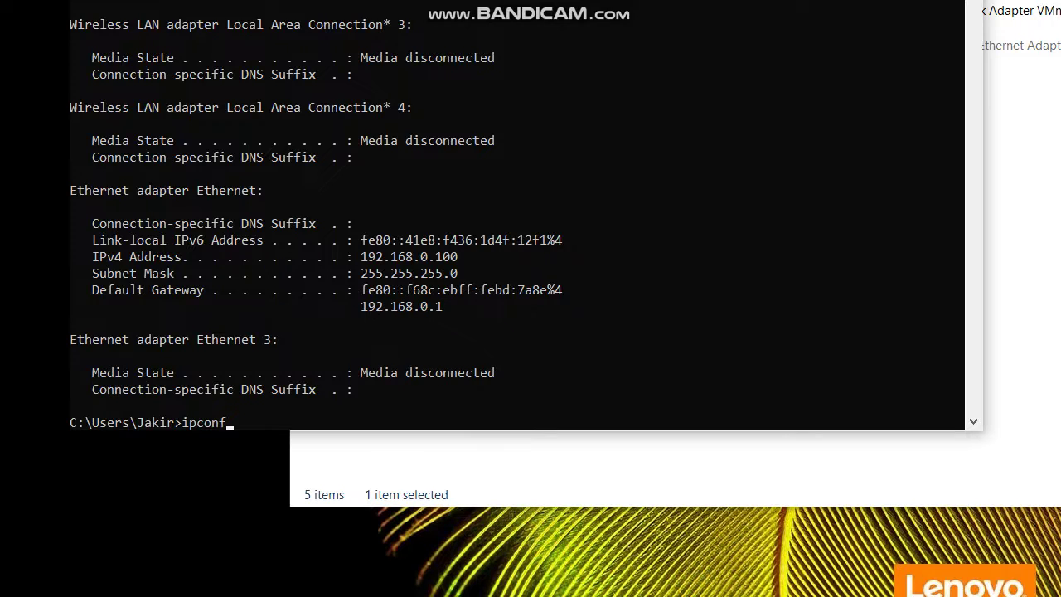
{"action": "type", "text": "ig/all"}
{"action": "key", "text": "Return"}
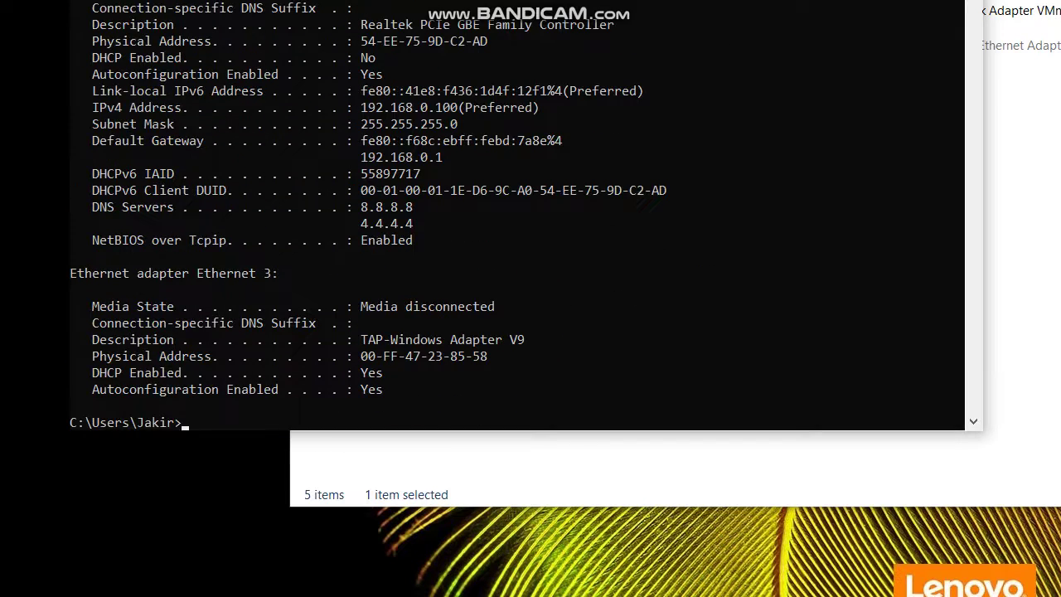
{"action": "left_click_drag", "start_coordinate": [92, 207], "coordinate": [436, 224]}
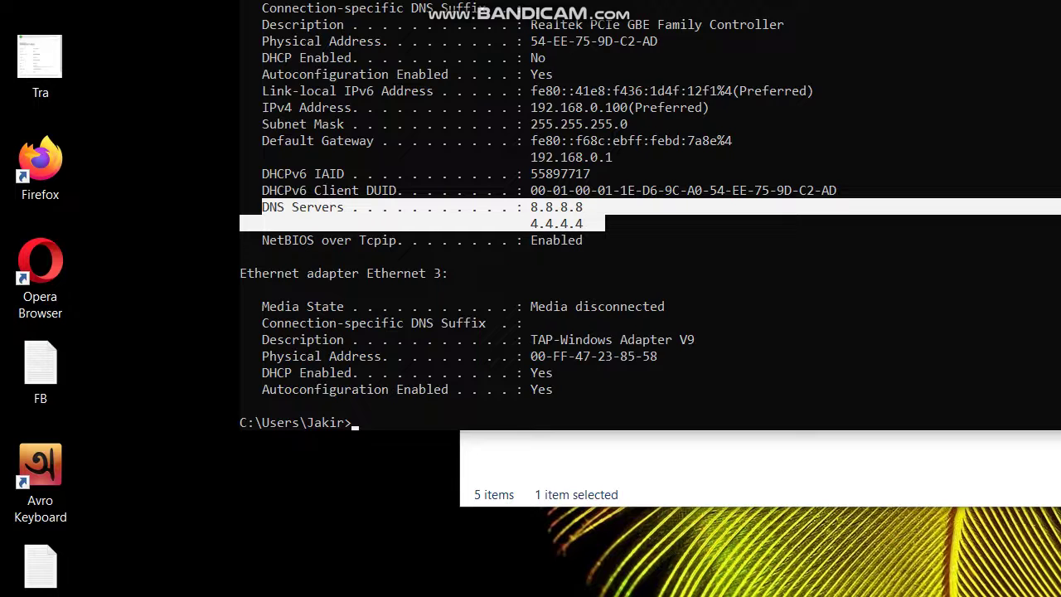
Step: Exit the Command Prompt and return to the Network Connections window with nothing selected
{"action": "type", "text": "exit"}
{"action": "key", "text": "Return"}
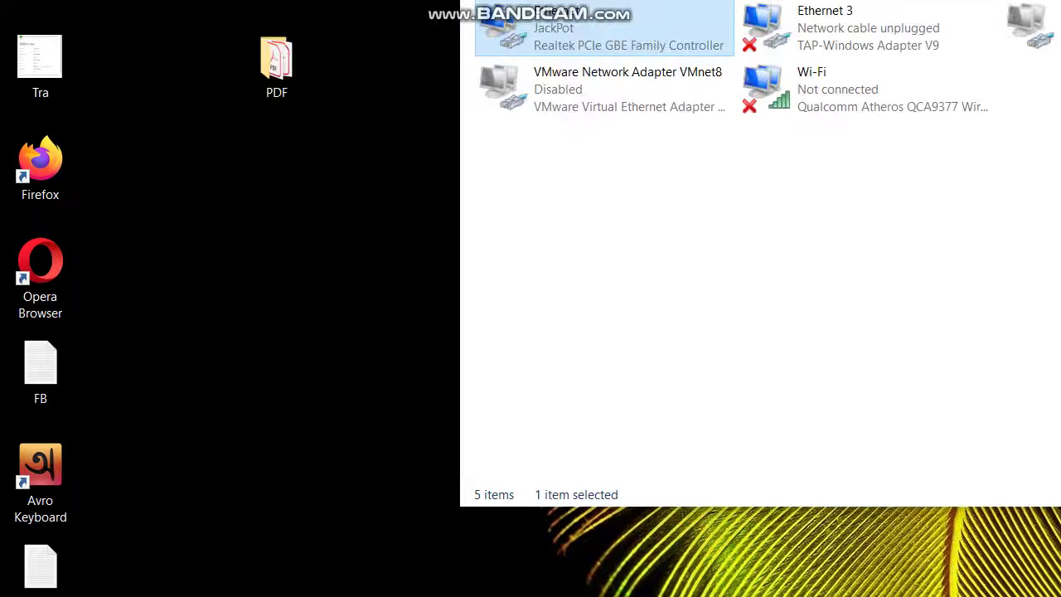
{"action": "left_click", "coordinate": [529, 298]}
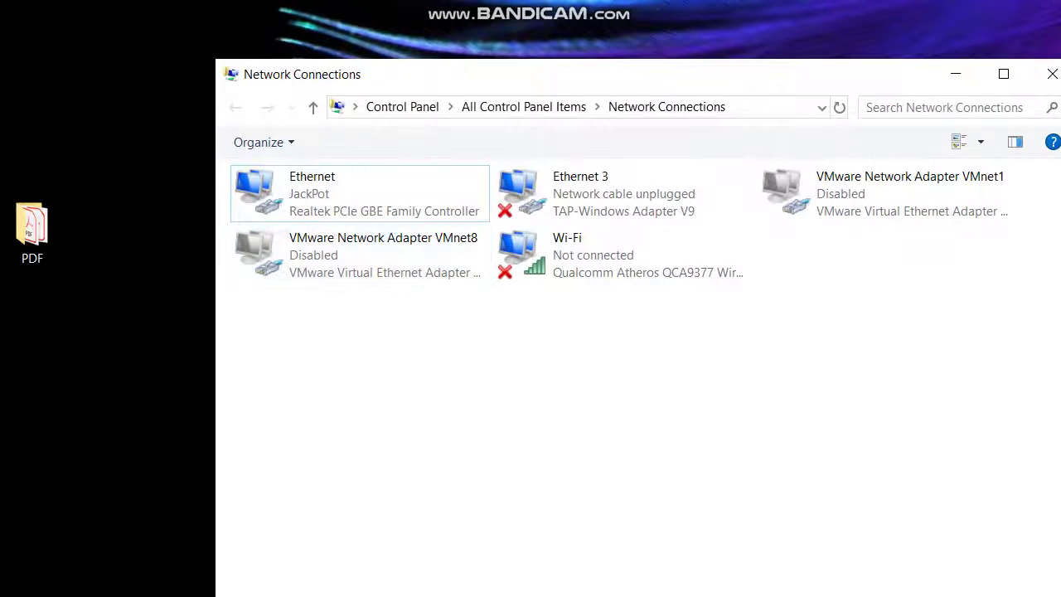
Step: Set the Ethernet adapter's IPv4 properties to obtain the IP address and DNS server address automatically, then close its properties
{"action": "right_click", "coordinate": [305, 189]}
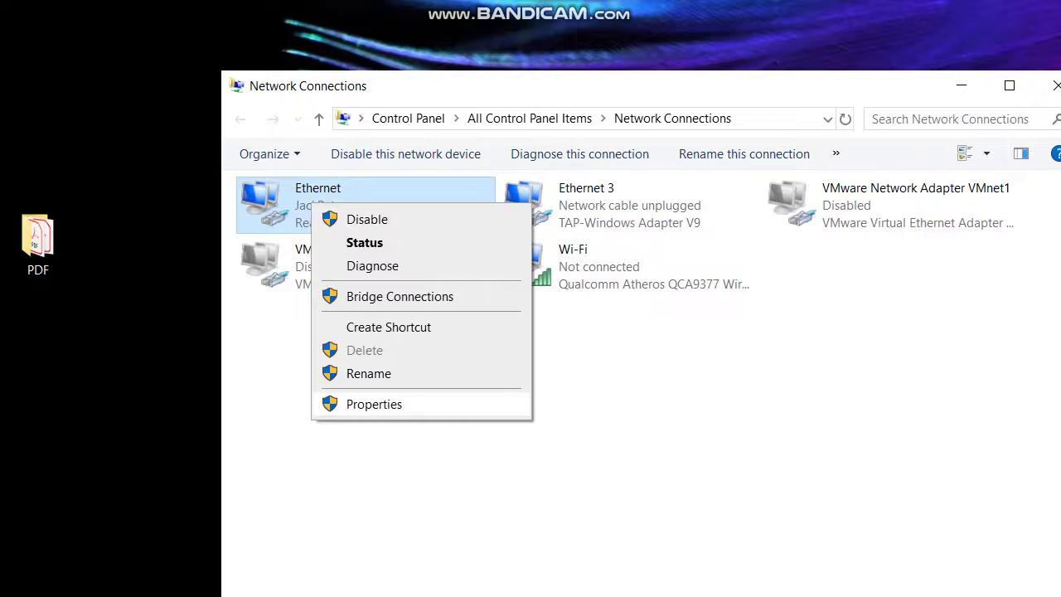
{"action": "left_click", "coordinate": [374, 404]}
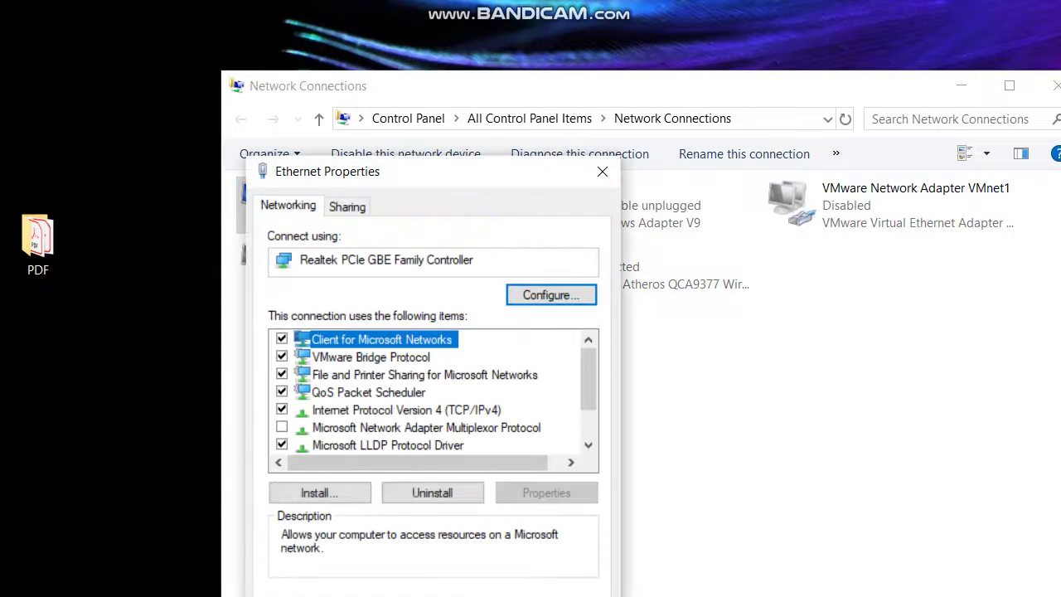
{"action": "left_click", "coordinate": [406, 410]}
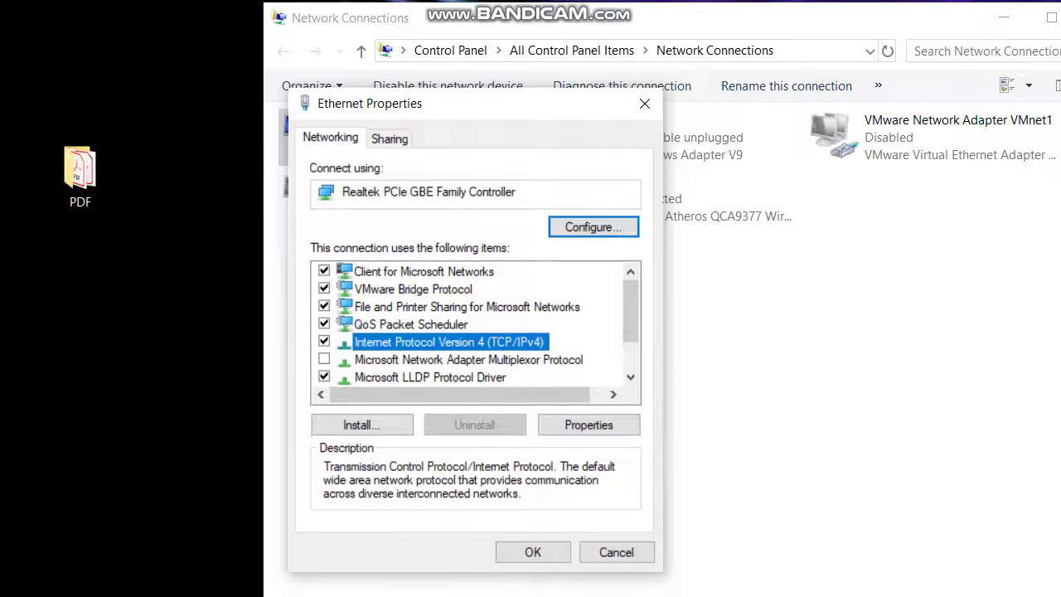
{"action": "left_click", "coordinate": [588, 493]}
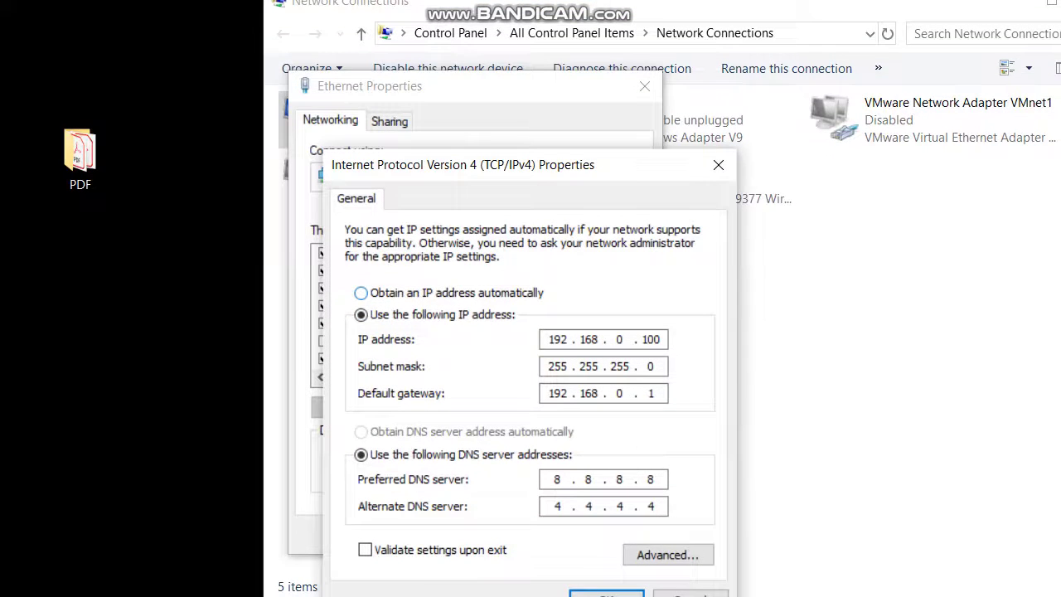
{"action": "left_click", "coordinate": [362, 292]}
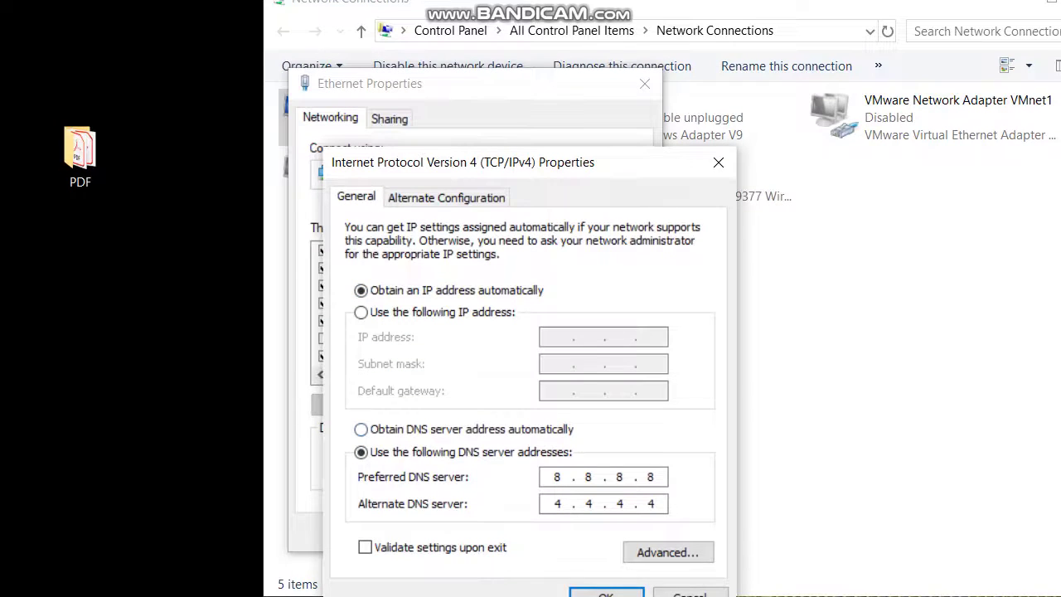
{"action": "left_click", "coordinate": [360, 428]}
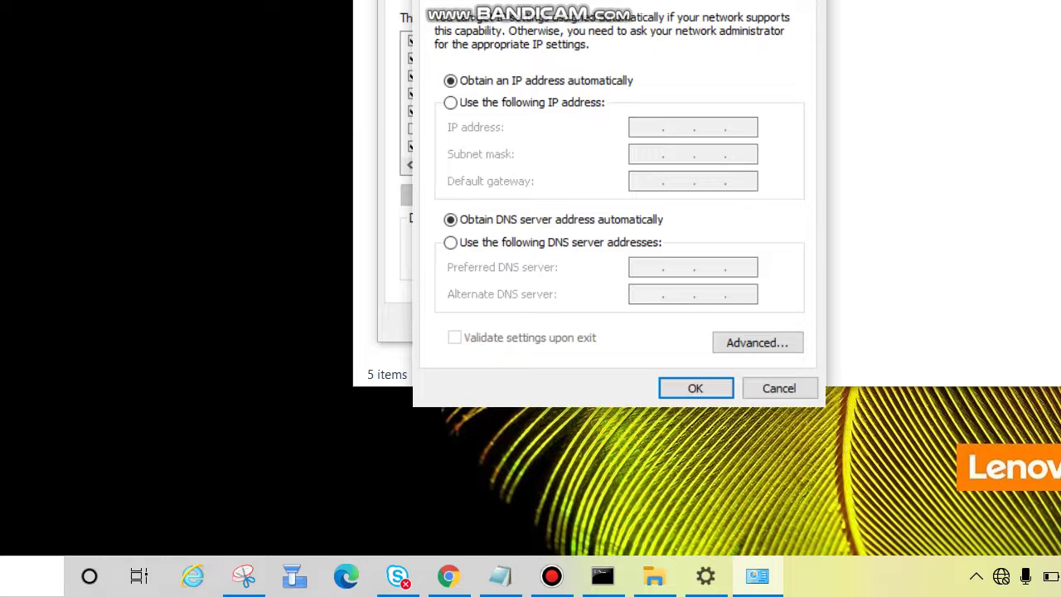
{"action": "left_click", "coordinate": [696, 388]}
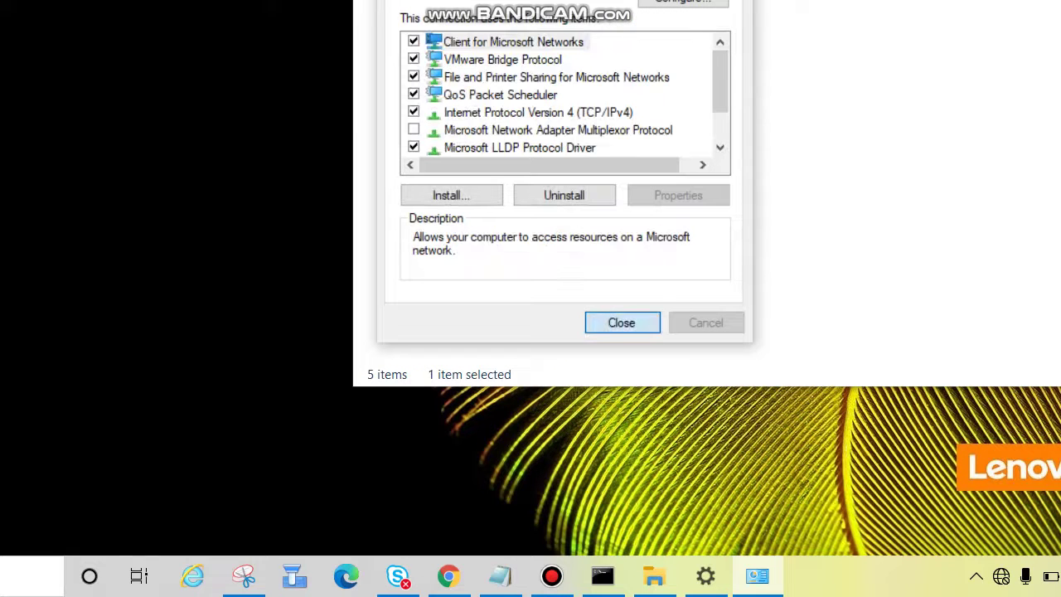
{"action": "left_click", "coordinate": [622, 322]}
Step: Bring up the remaining older Command Prompt window and close it with the exit command
{"action": "left_click", "coordinate": [603, 575]}
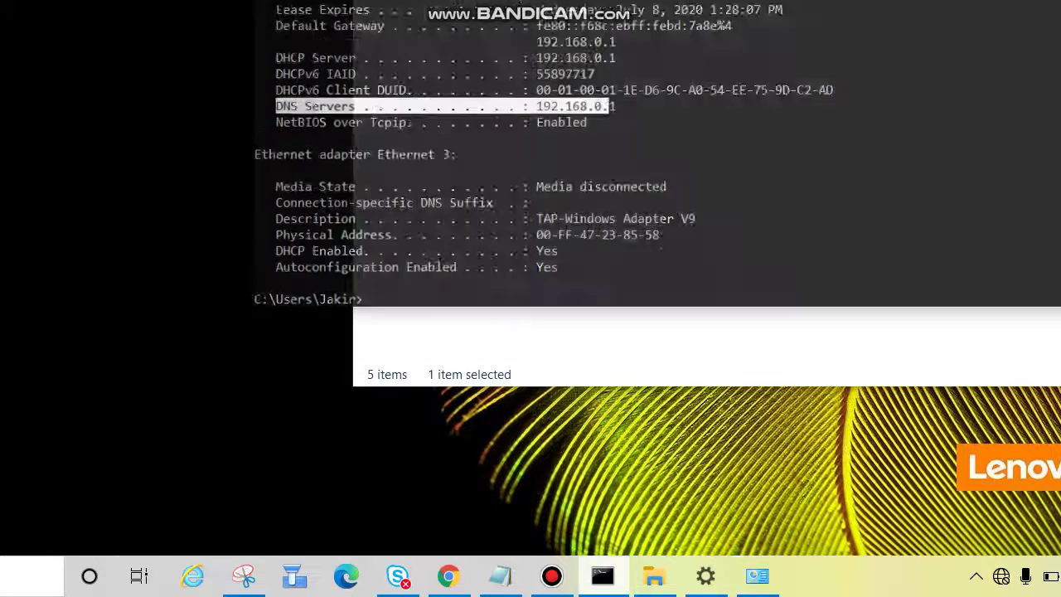
{"action": "type", "text": "e"}
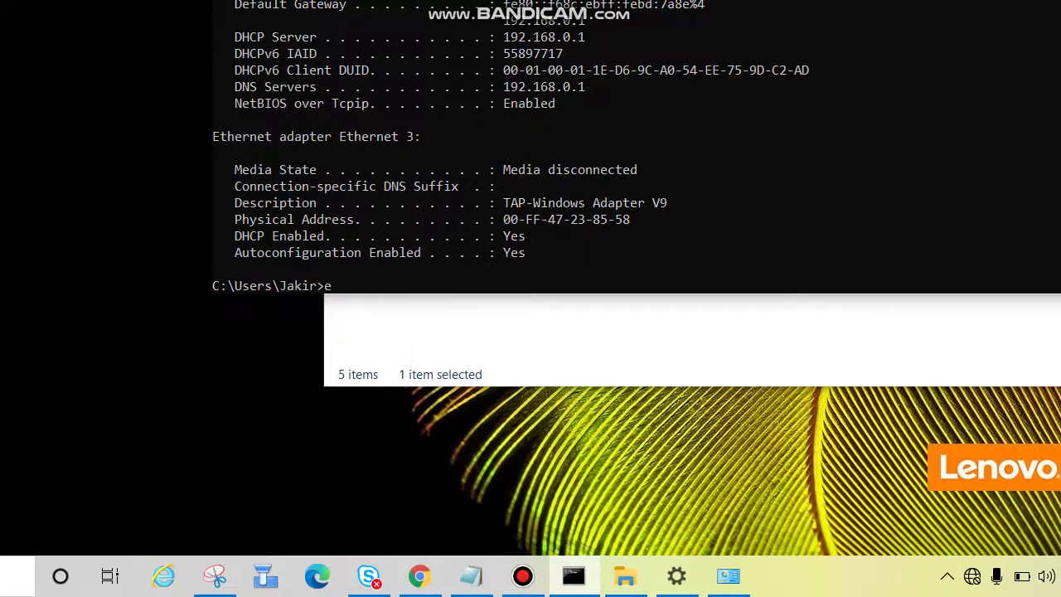
{"action": "type", "text": "xit"}
{"action": "key", "text": "Return"}
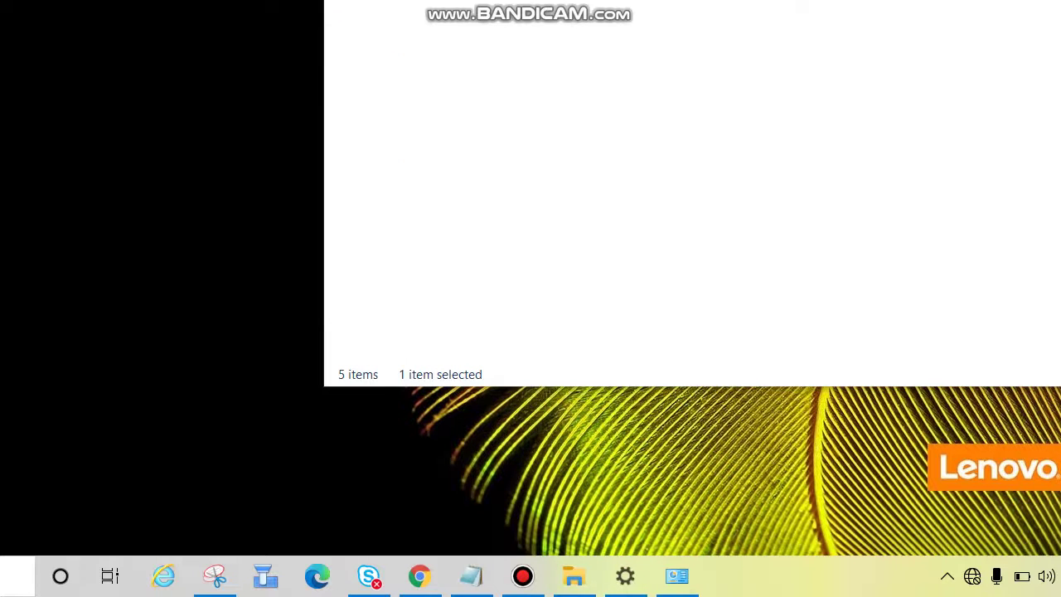
Step: Open a new Command Prompt from the Run dialog, move its window aside and run ipconfig
{"action": "key", "text": "super+r"}
{"action": "type", "text": "cmd"}
{"action": "key", "text": "Return"}
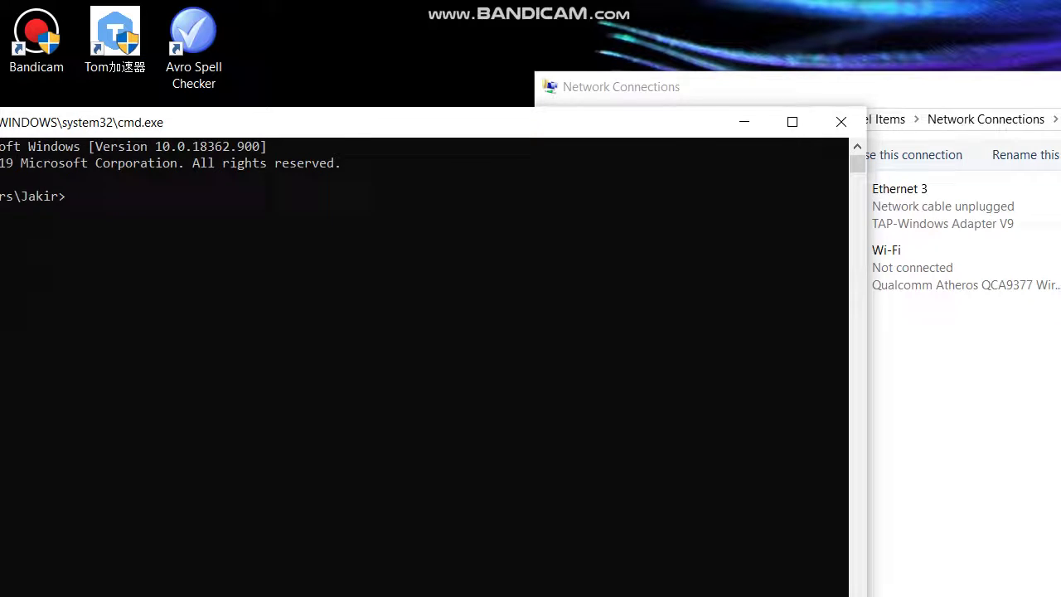
{"action": "left_click_drag", "start_coordinate": [332, 121], "coordinate": [702, 90]}
{"action": "type", "text": "ipconfig"}
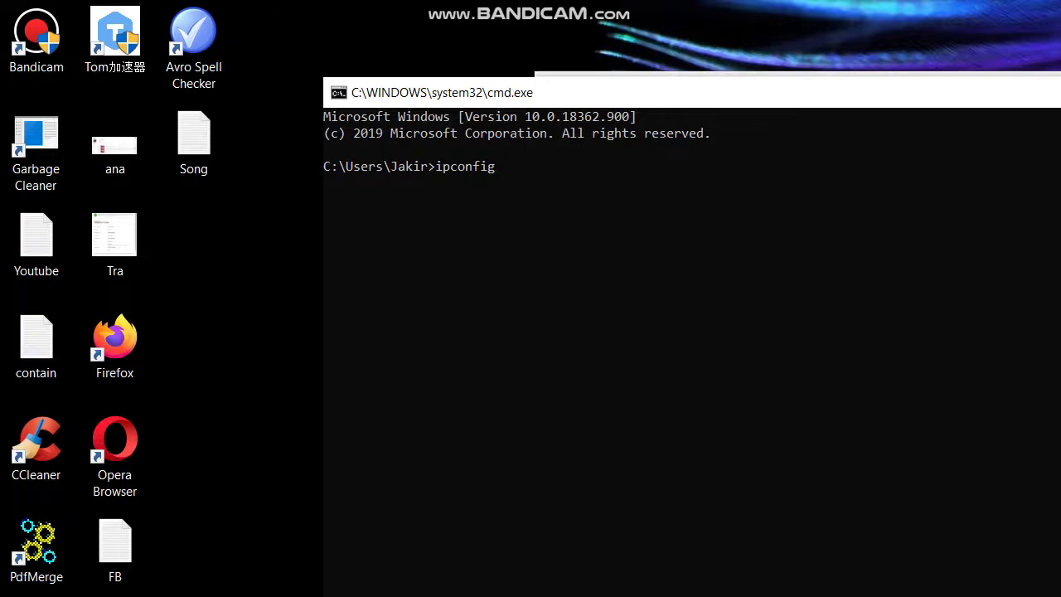
{"action": "key", "text": "Return"}
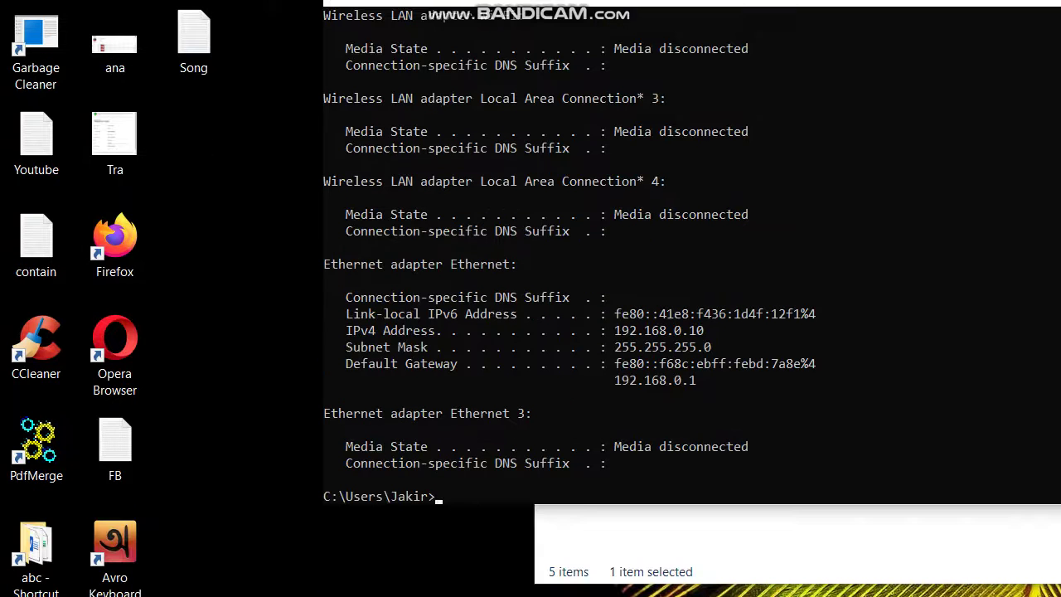
Step: Check the Ethernet adapter's IPv4 address, subnet mask and default gateway by highlighting them in the ipconfig output
{"action": "left_click_drag", "start_coordinate": [616, 329], "coordinate": [723, 330]}
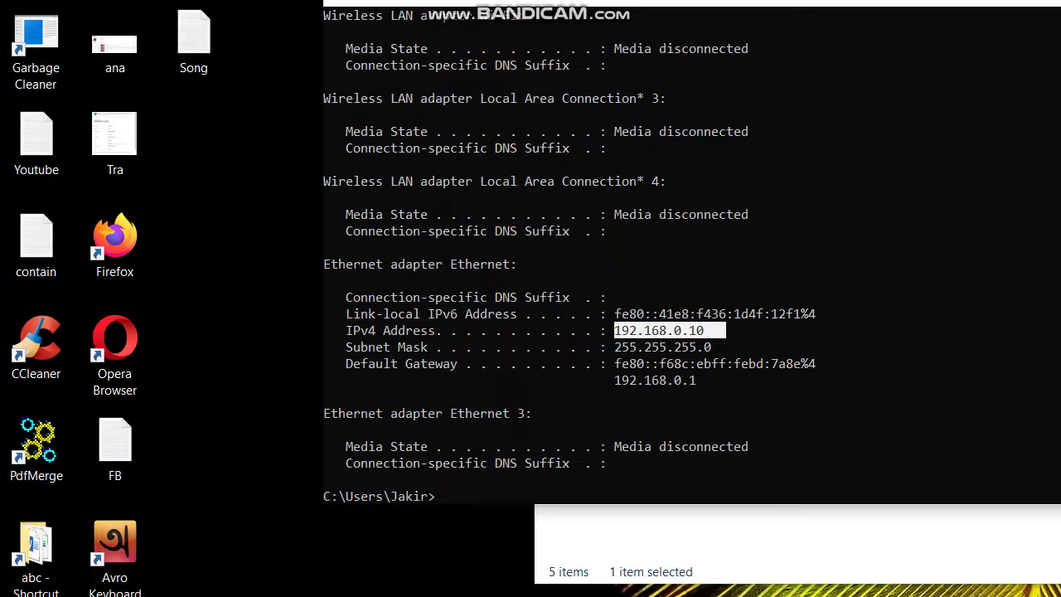
{"action": "left_click_drag", "start_coordinate": [614, 346], "coordinate": [718, 347]}
{"action": "left_click_drag", "start_coordinate": [618, 380], "coordinate": [703, 297]}
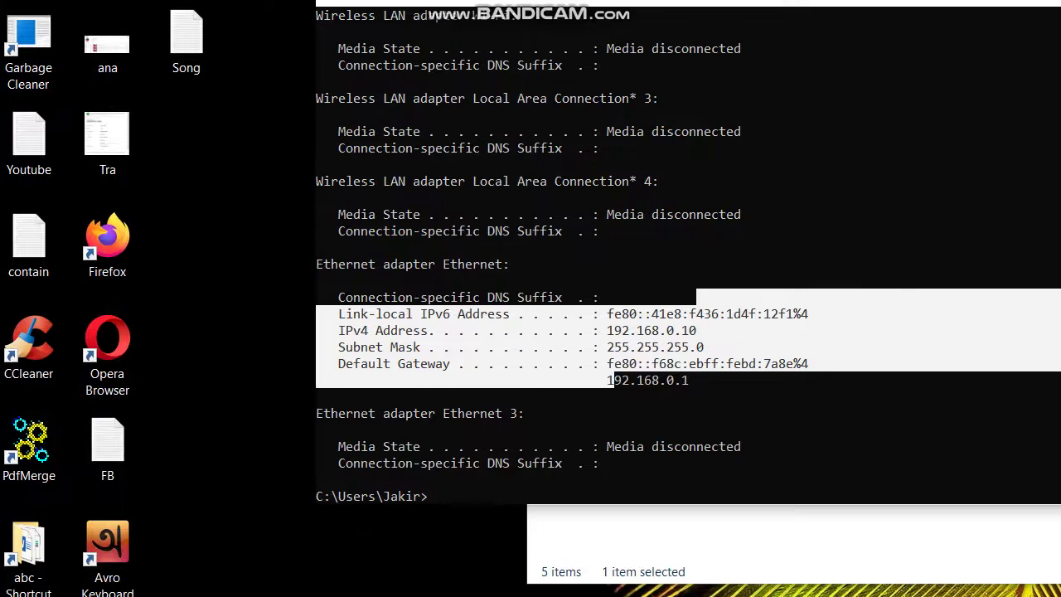
{"action": "left_click", "coordinate": [722, 347]}
{"action": "left_click_drag", "start_coordinate": [602, 330], "coordinate": [707, 379]}
{"action": "left_click", "coordinate": [789, 446]}
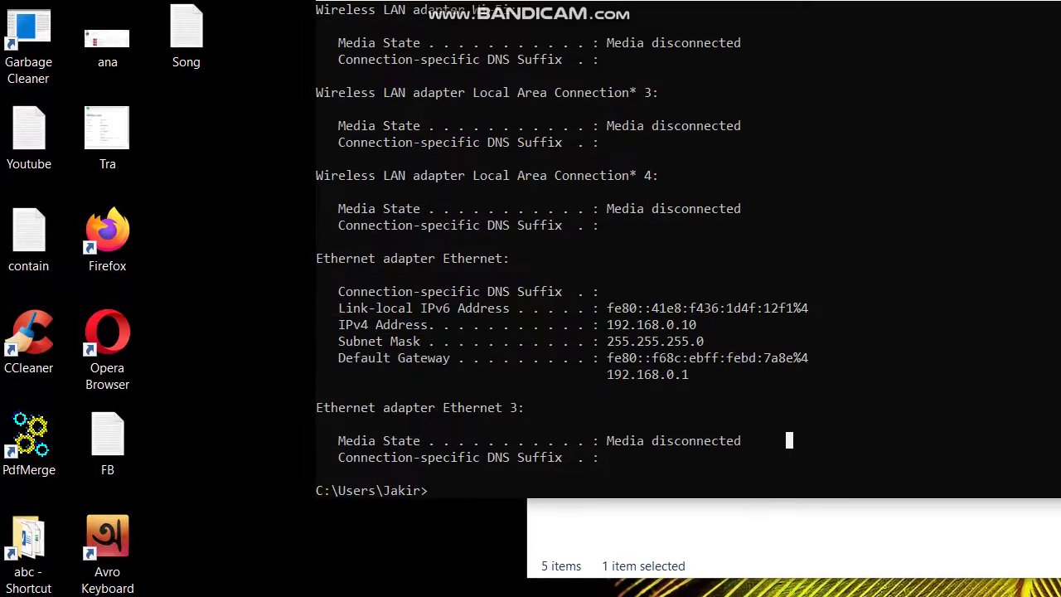
Step: Run ipconfig/all and highlight the Ethernet adapter's IPv4 address, subnet mask, default gateway and DHCP server in the detailed output
{"action": "type", "text": "ipconfig/all"}
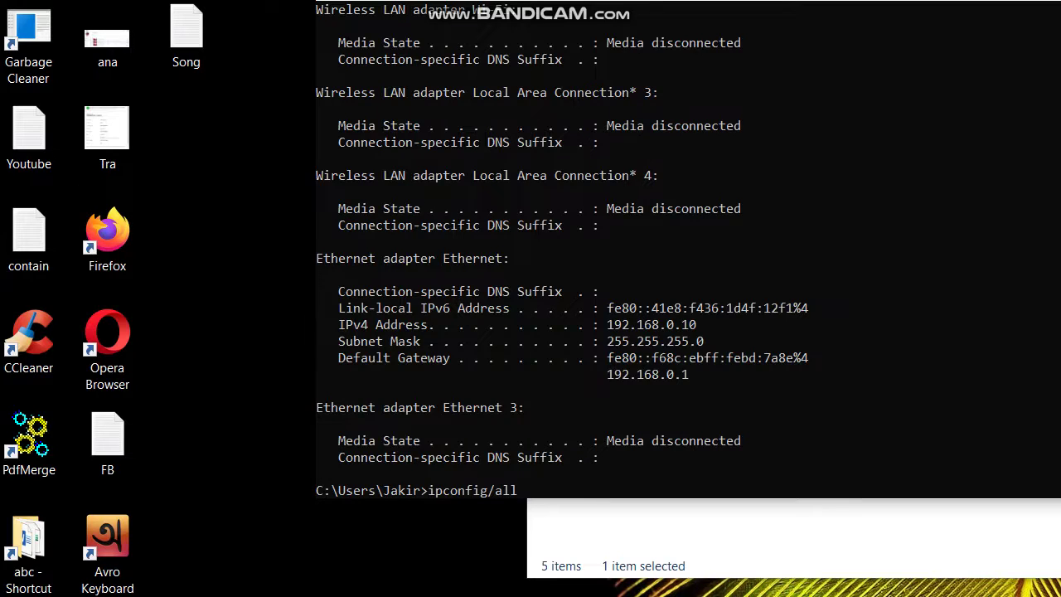
{"action": "key", "text": "Return"}
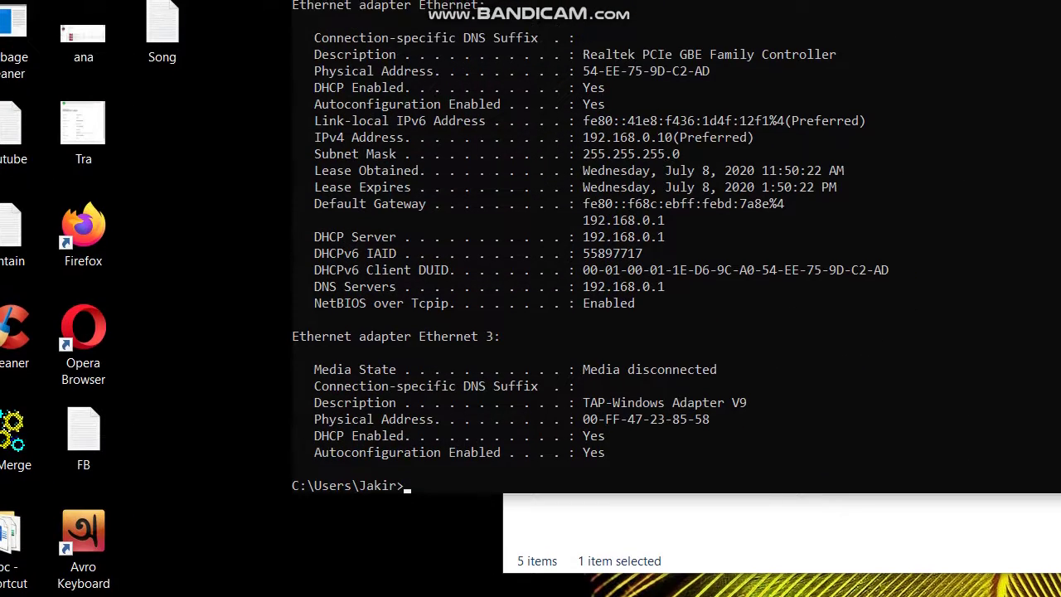
{"action": "left_click_drag", "start_coordinate": [582, 121], "coordinate": [769, 121]}
{"action": "left_click_drag", "start_coordinate": [584, 167], "coordinate": [732, 167]}
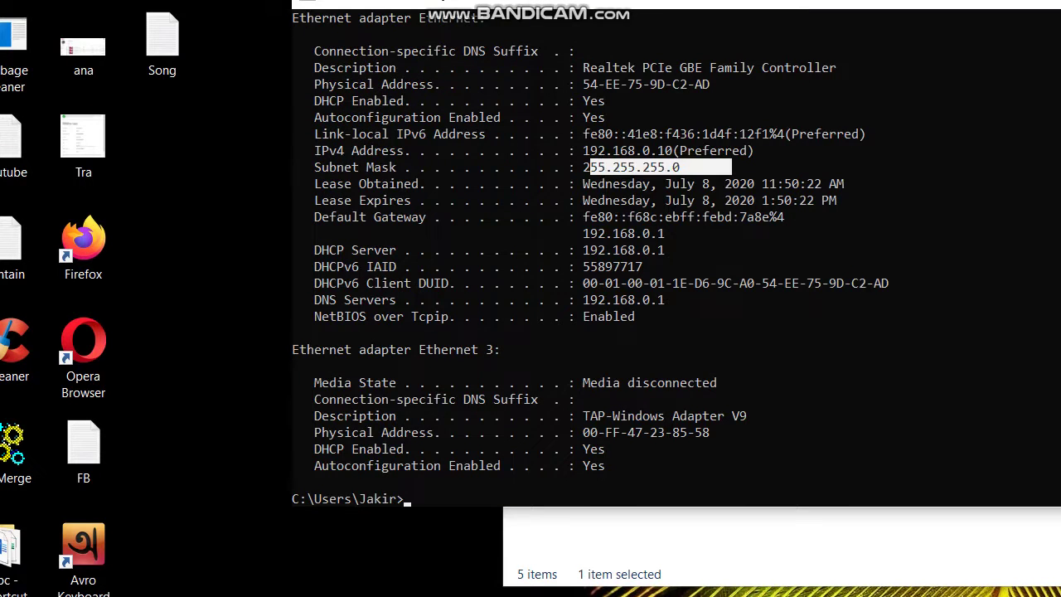
{"action": "left_click_drag", "start_coordinate": [583, 233], "coordinate": [710, 233]}
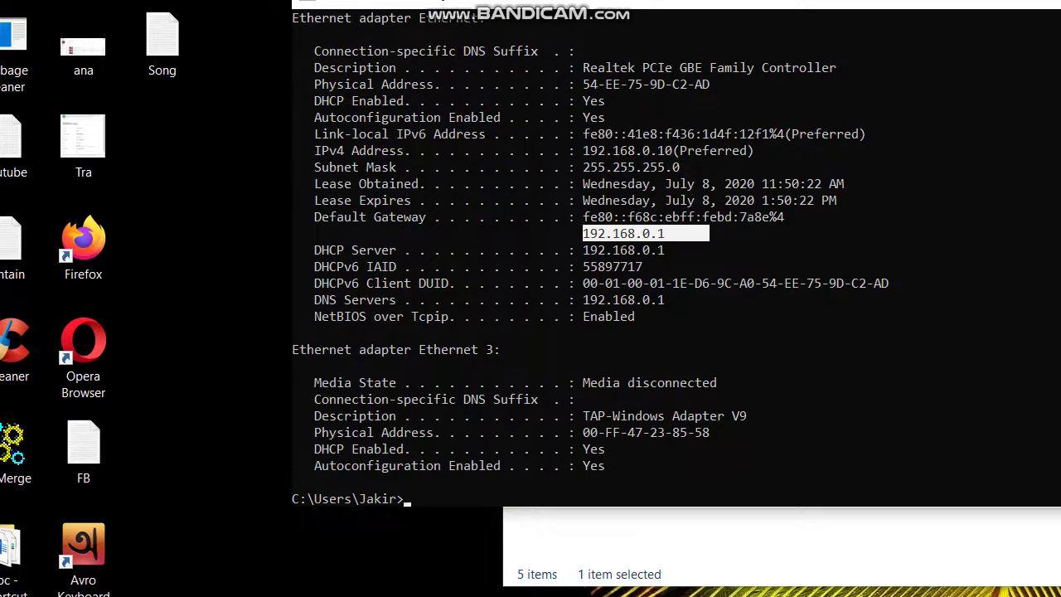
{"action": "left_click_drag", "start_coordinate": [314, 249], "coordinate": [672, 249]}
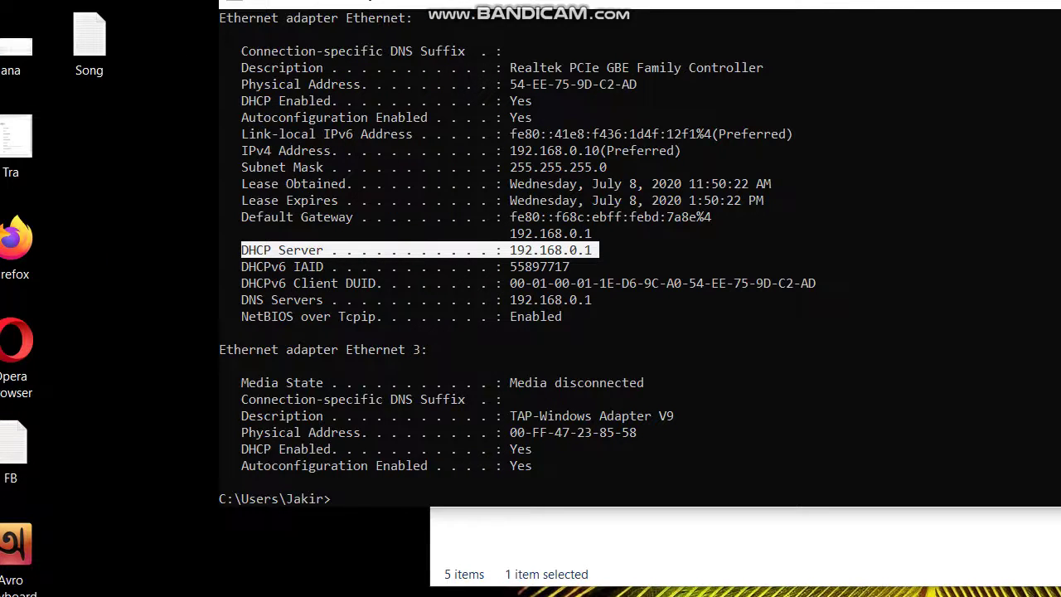
{"action": "scroll", "coordinate": [638, 249], "scroll_direction": "down", "scroll_amount": 3}
{"action": "scroll", "coordinate": [639, 249], "scroll_direction": "up", "scroll_amount": 9}
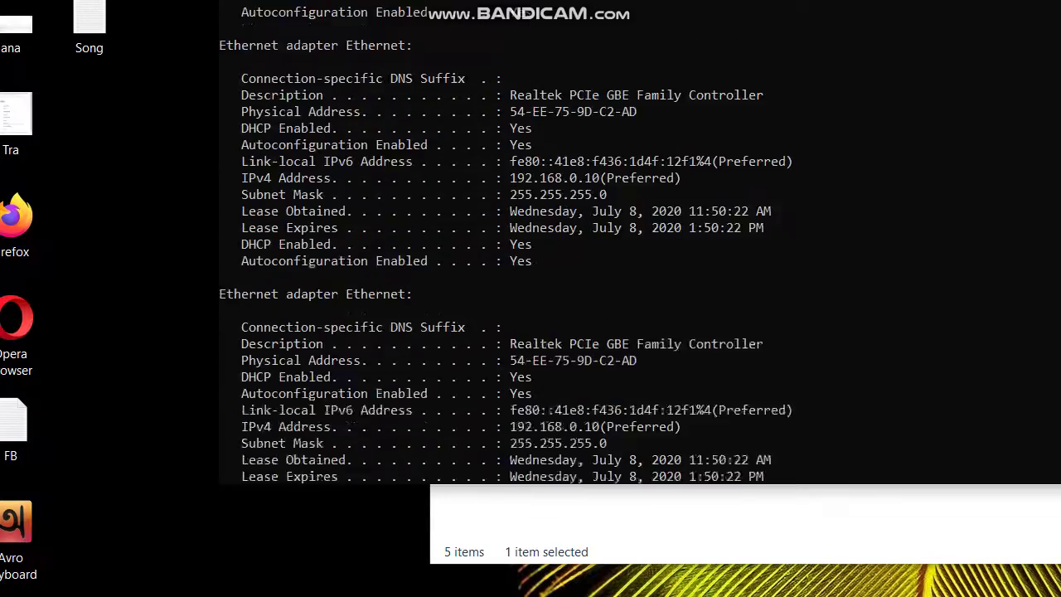
{"action": "scroll", "coordinate": [547, 249], "scroll_direction": "down", "scroll_amount": 10}
{"action": "scroll", "coordinate": [547, 248], "scroll_direction": "up", "scroll_amount": 4}
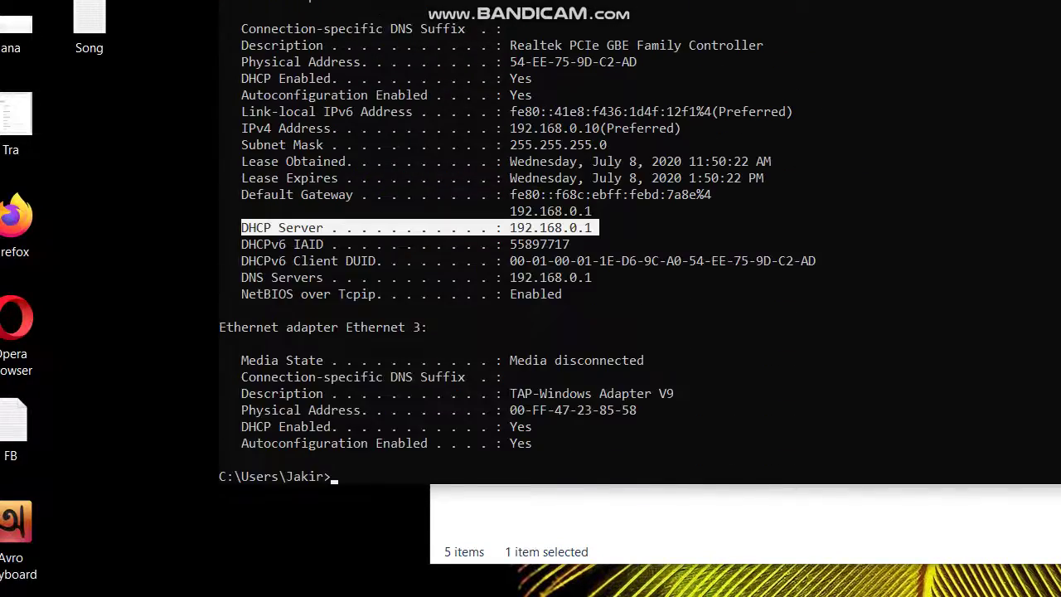
{"action": "scroll", "coordinate": [530, 249], "scroll_direction": "down", "scroll_amount": 2}
Step: Close the Command Prompt with the exit command and clear the selection in Network Connections
{"action": "type", "text": "ex"}
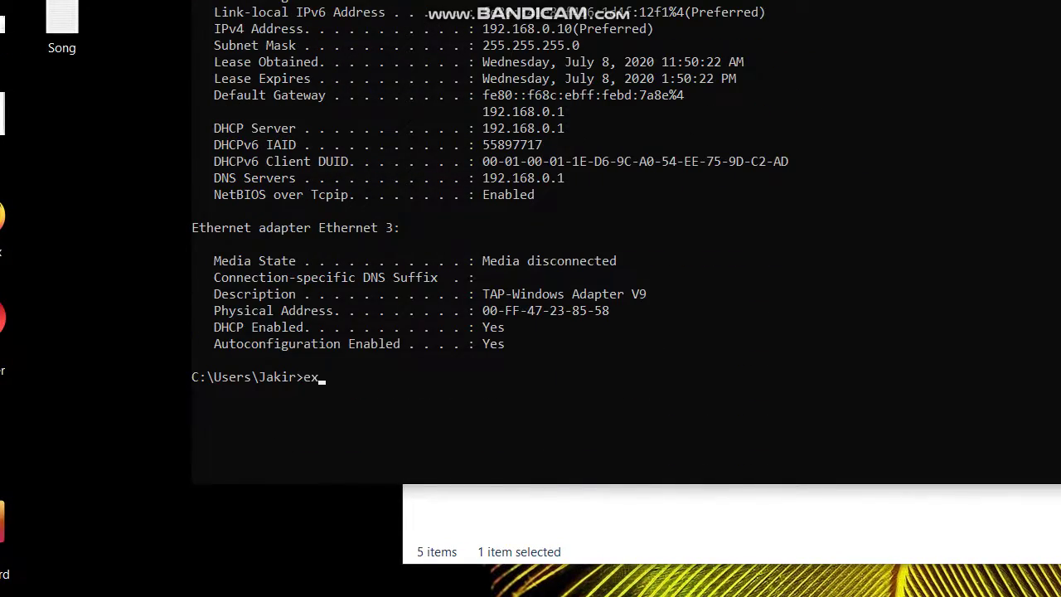
{"action": "type", "text": "it"}
{"action": "key", "text": "Return"}
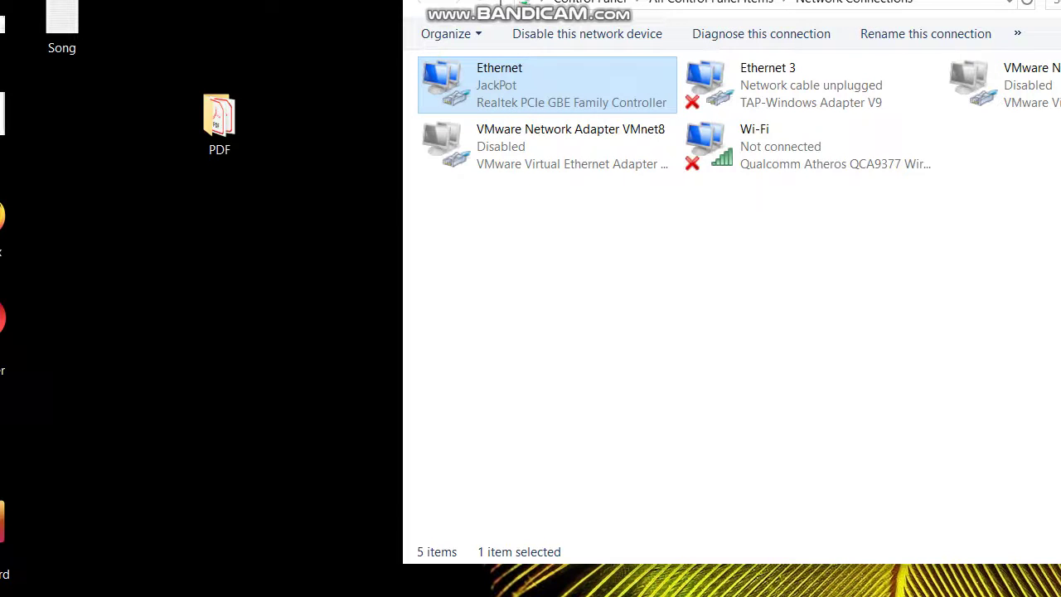
{"action": "left_click", "coordinate": [730, 332]}
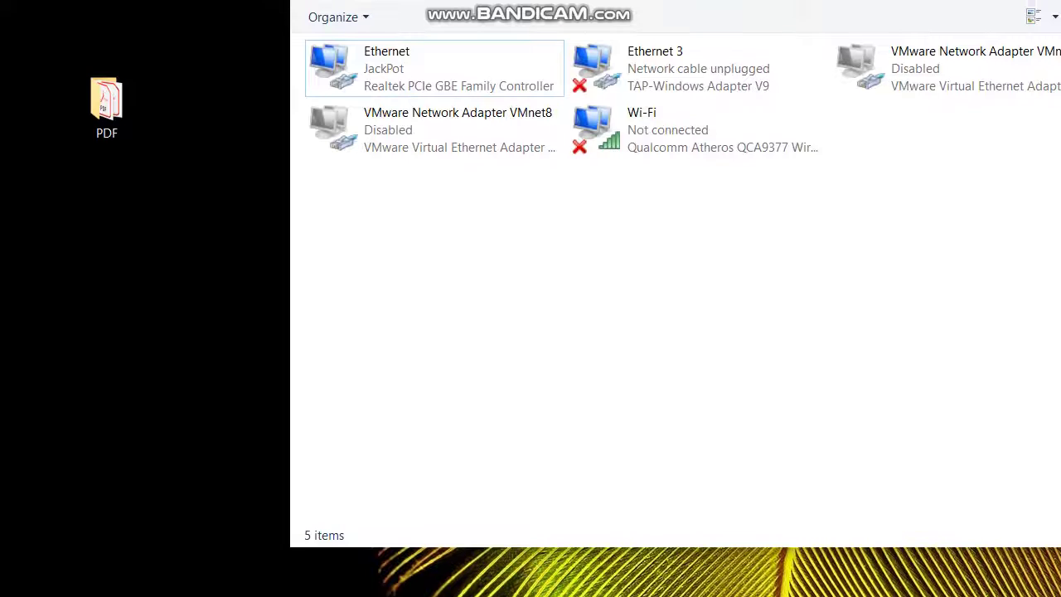
Step: Open the Internet Protocol Version 4 (TCP/IPv4) properties of the Wi-Fi adapter
{"action": "right_click", "coordinate": [639, 124]}
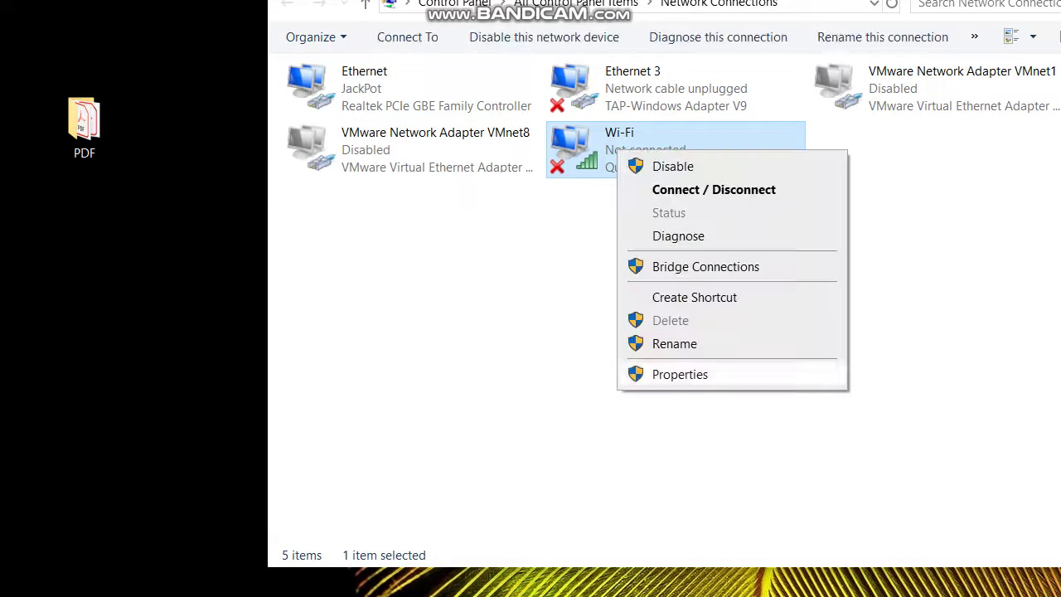
{"action": "left_click", "coordinate": [680, 374]}
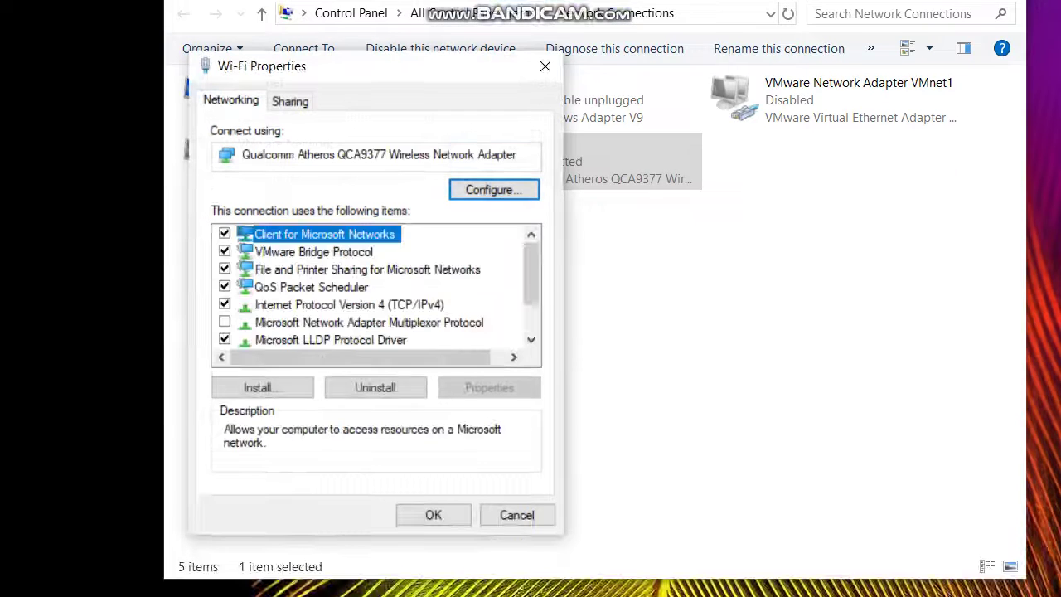
{"action": "left_click", "coordinate": [349, 388]}
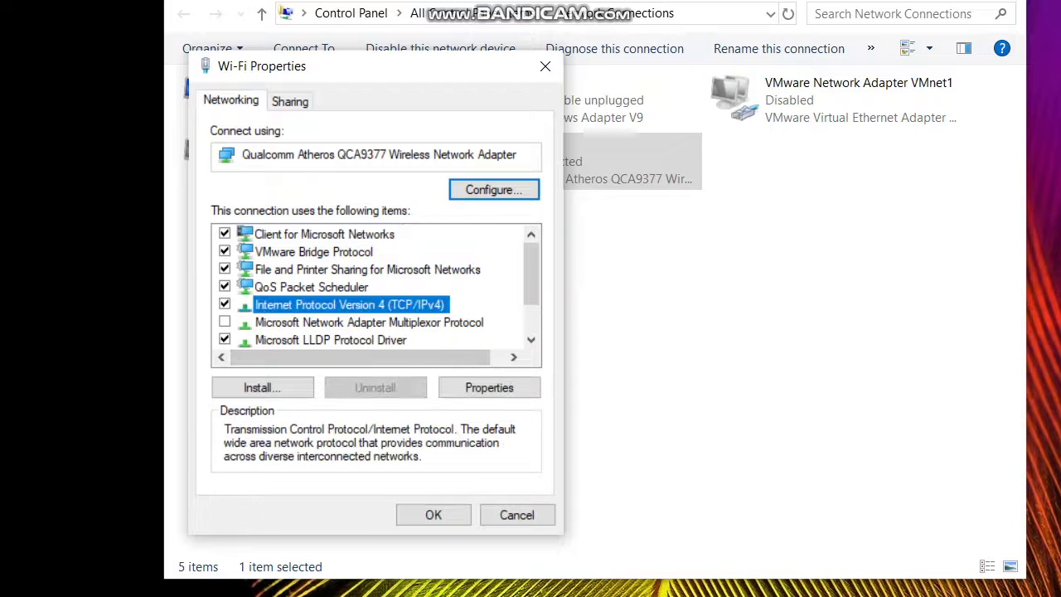
{"action": "left_click", "coordinate": [489, 387]}
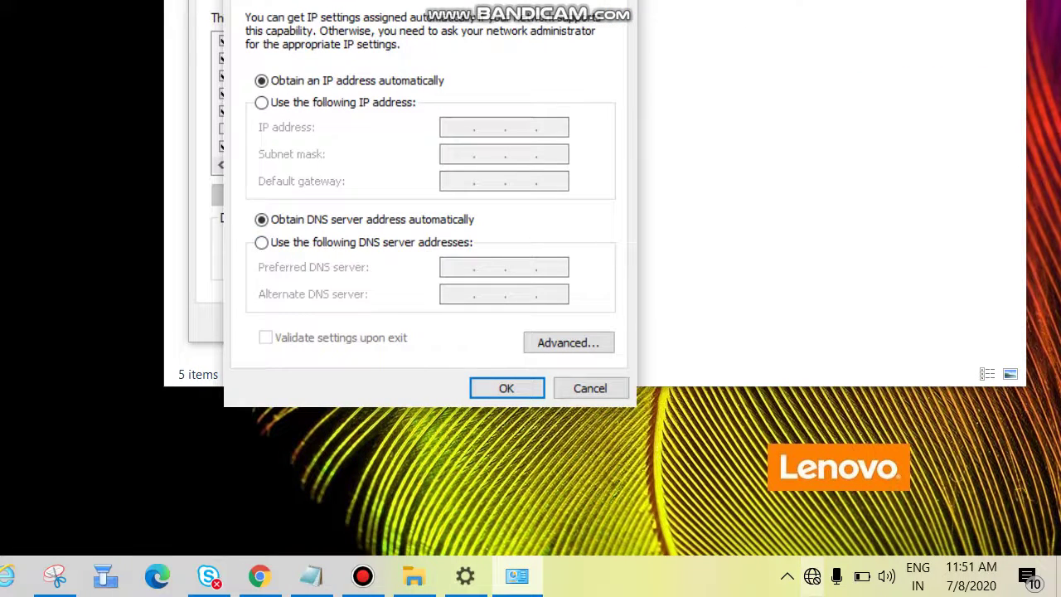
{"action": "right_click", "coordinate": [812, 577]}
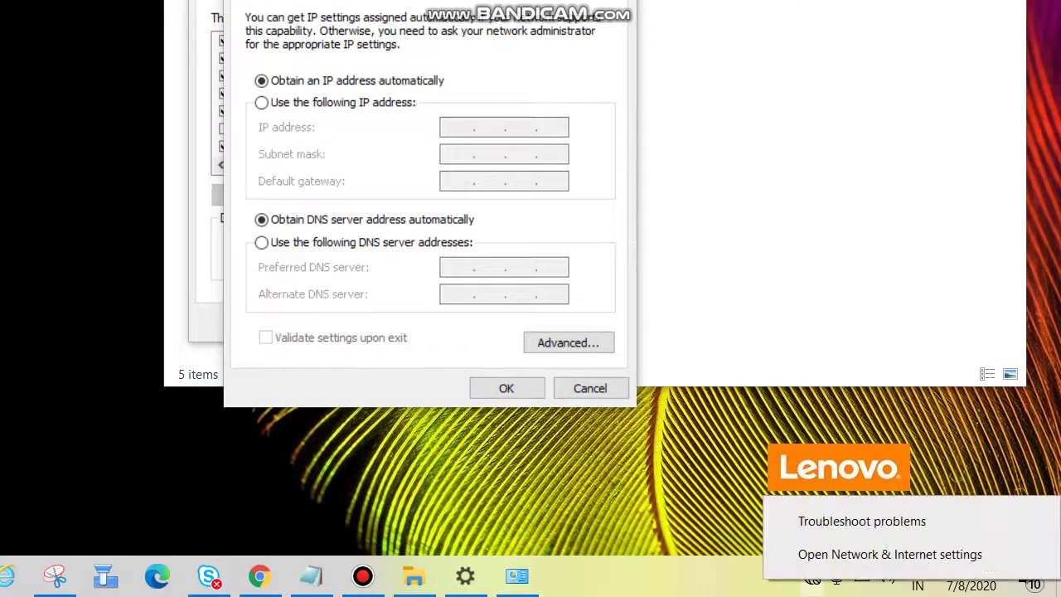
{"action": "key", "text": "Escape"}
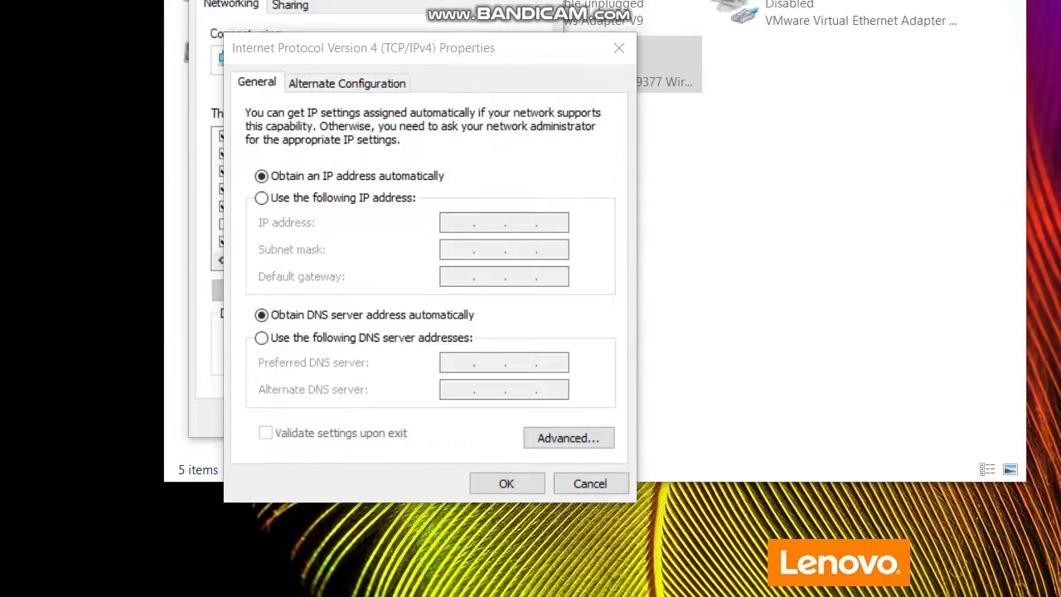
{"action": "left_click", "coordinate": [431, 48]}
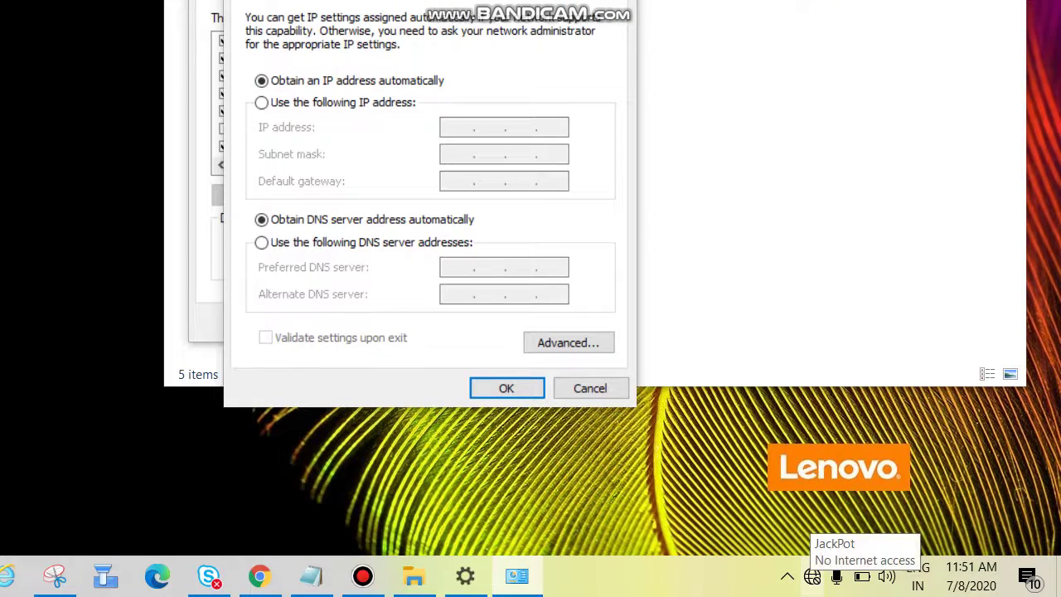
Step: Connect the computer to the vivo 1727 wireless network
{"action": "left_click", "coordinate": [813, 576]}
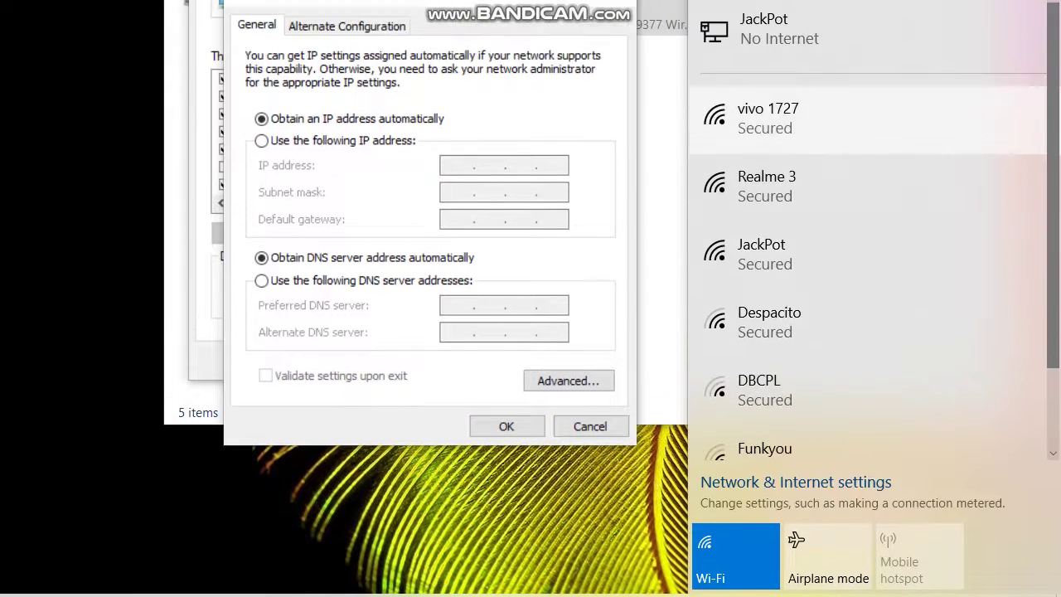
{"action": "left_click", "coordinate": [796, 81]}
{"action": "left_click", "coordinate": [969, 241]}
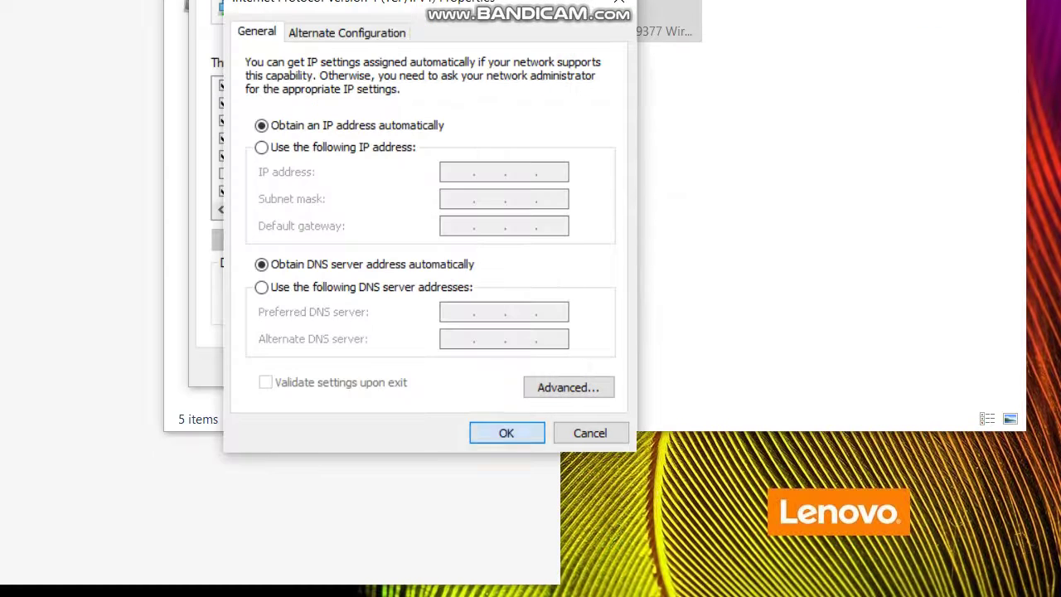
Step: Close the IPv4 and Wi-Fi properties dialogs and the browser window behind Network Connections
{"action": "key", "text": "Return"}
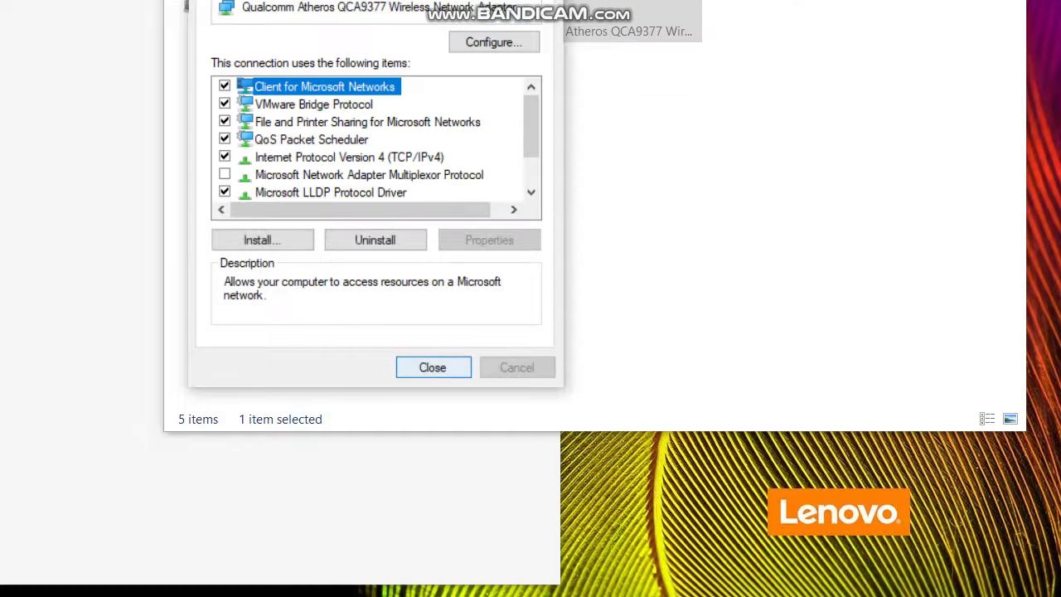
{"action": "key", "text": "Return"}
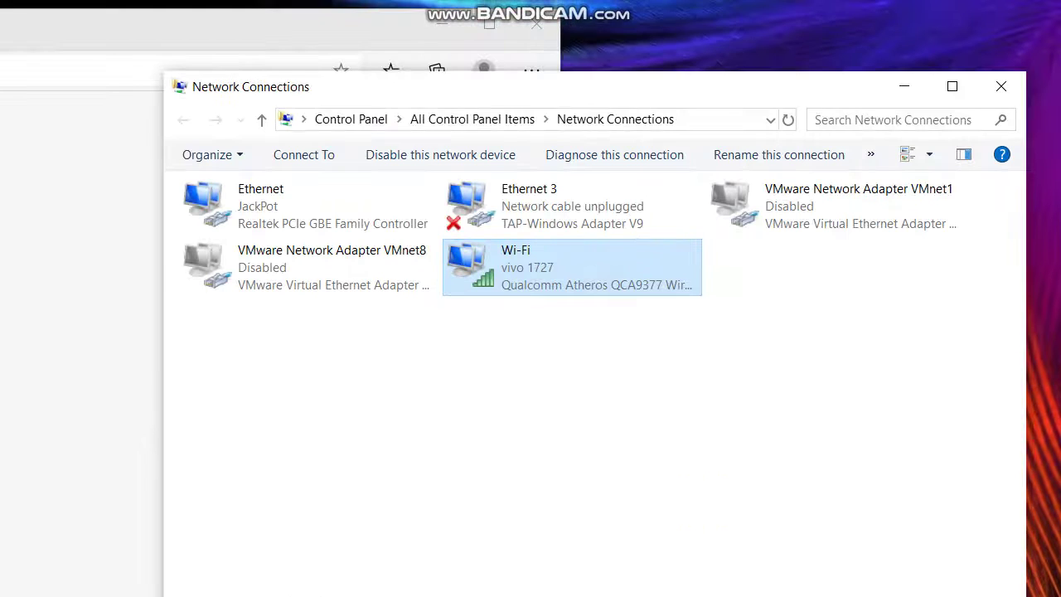
{"action": "left_click", "coordinate": [536, 25]}
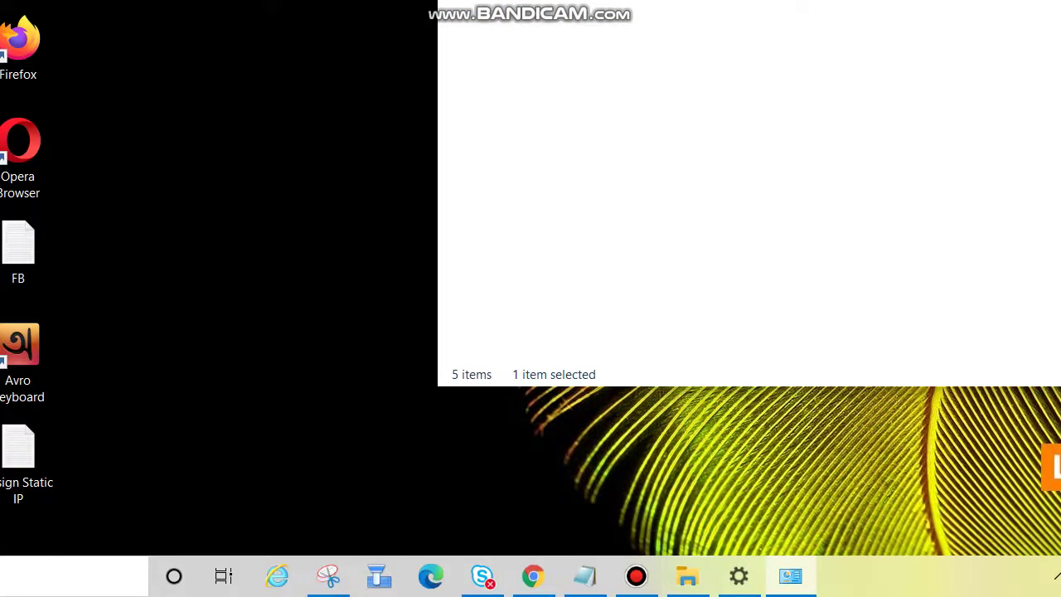
Step: Open a Command Prompt and run ipconfig to list the current adapter settings
{"action": "key", "text": "super+r"}
{"action": "key", "text": "Return"}
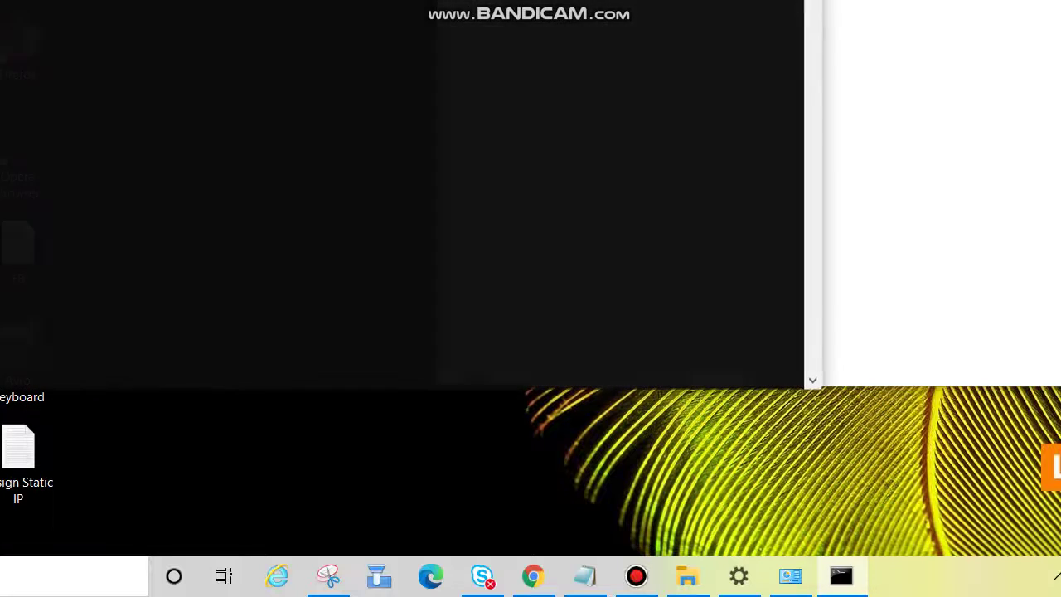
{"action": "type", "text": "ipcin"}
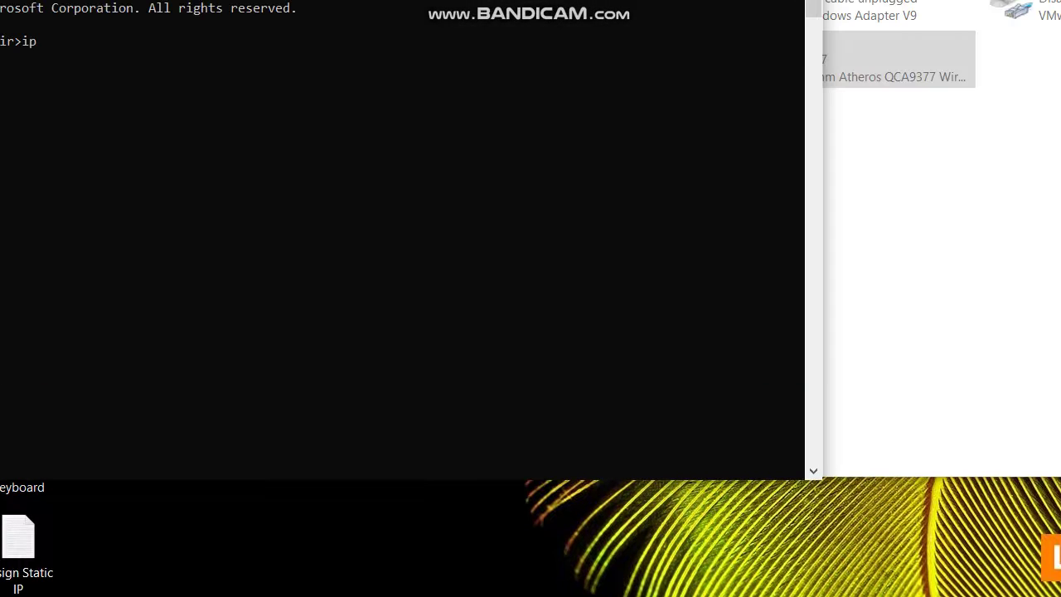
{"action": "type", "text": "g"}
{"action": "key", "text": "BackSpace"}
{"action": "key", "text": "BackSpace"}
{"action": "key", "text": "BackSpace"}
{"action": "type", "text": "onfig"}
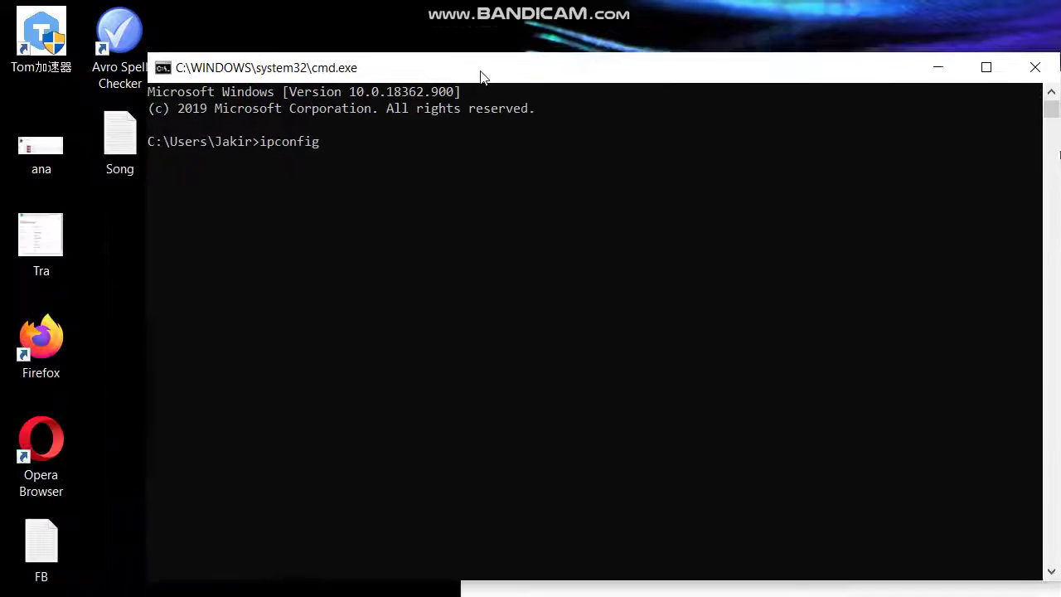
{"action": "left_click_drag", "start_coordinate": [480, 77], "coordinate": [546, 50]}
{"action": "key", "text": "Return"}
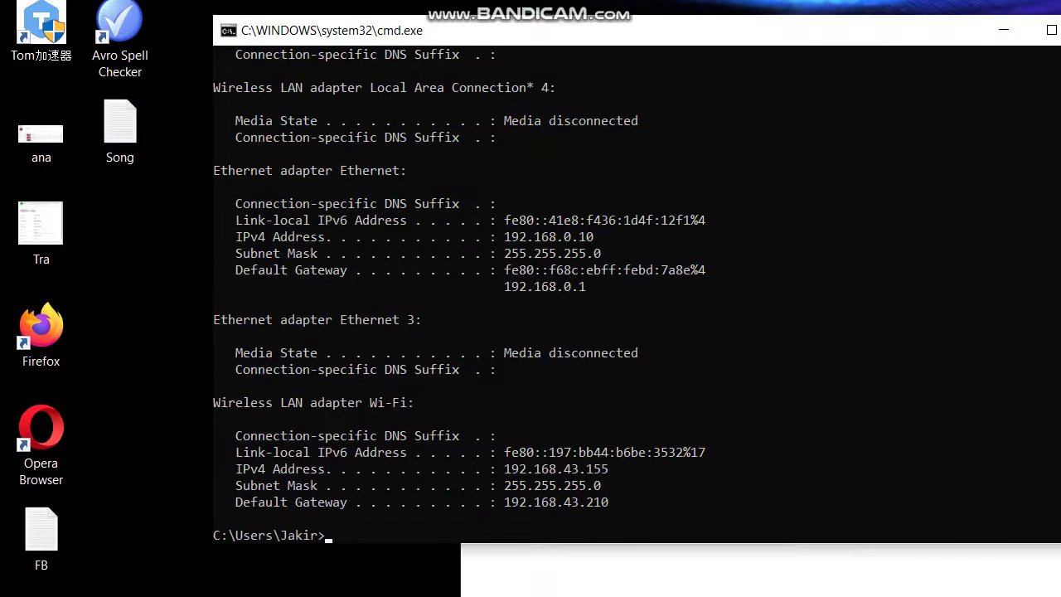
Step: Check the Wi-Fi adapter's IPv4 address, subnet mask and default gateway by highlighting its section in the ipconfig output
{"action": "left_click_drag", "start_coordinate": [216, 414], "coordinate": [493, 463]}
{"action": "left_click_drag", "start_coordinate": [543, 429], "coordinate": [674, 478]}
{"action": "left_click", "coordinate": [674, 479]}
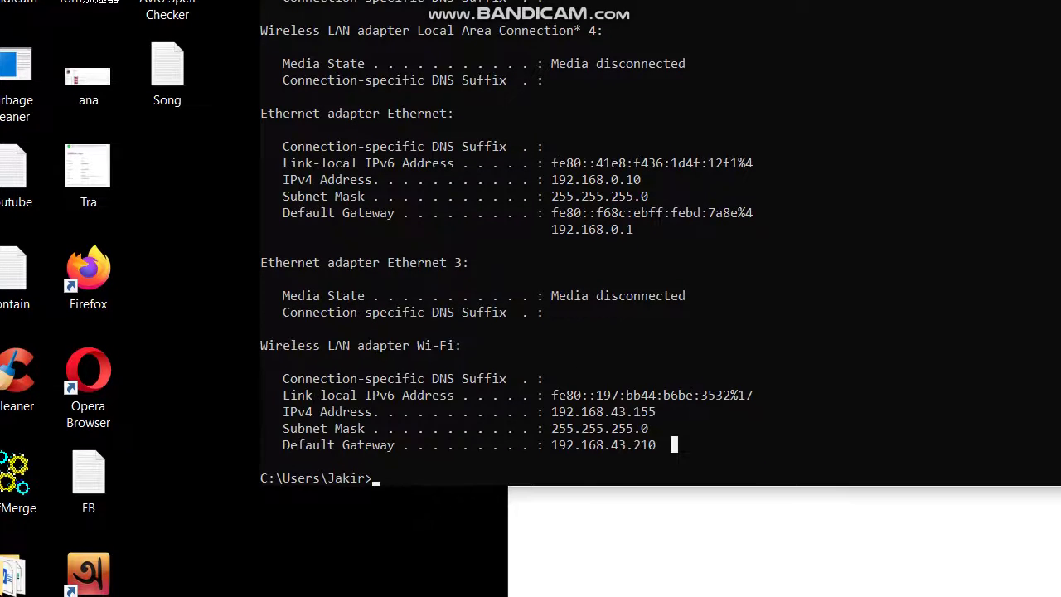
{"action": "left_click_drag", "start_coordinate": [260, 343], "coordinate": [651, 443]}
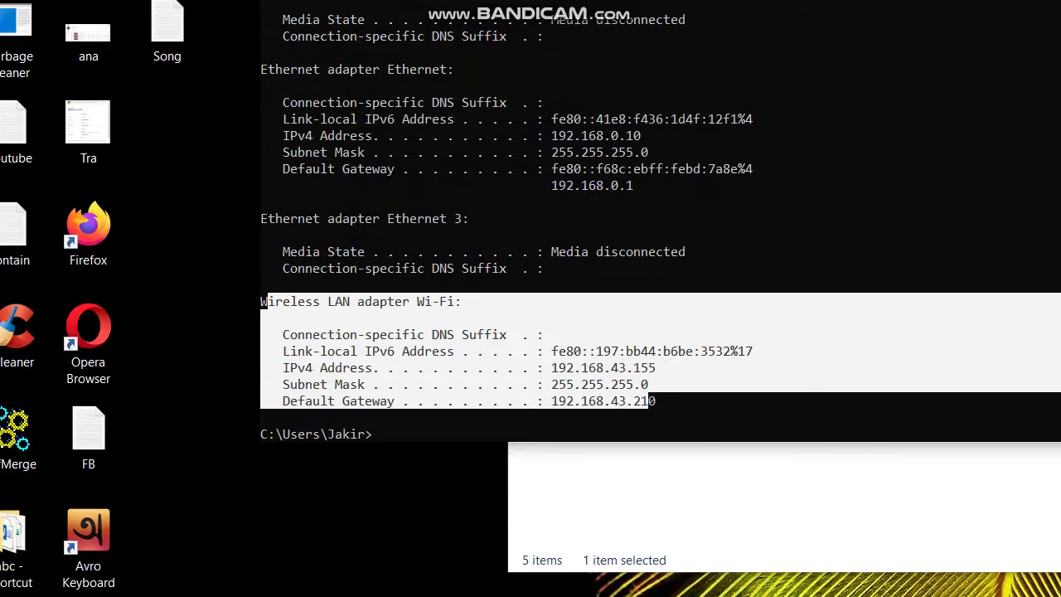
Step: Return to Network Connections and open the Wi-Fi adapter's Internet Protocol Version 4 (TCP/IPv4) properties
{"action": "left_click", "coordinate": [795, 514]}
{"action": "right_click", "coordinate": [675, 150]}
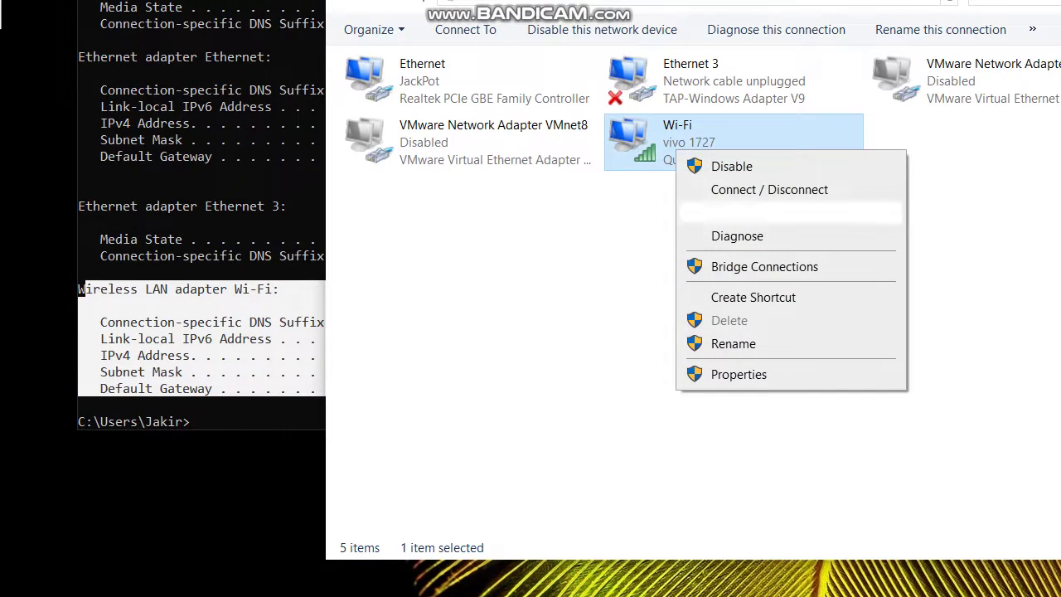
{"action": "left_click", "coordinate": [739, 374]}
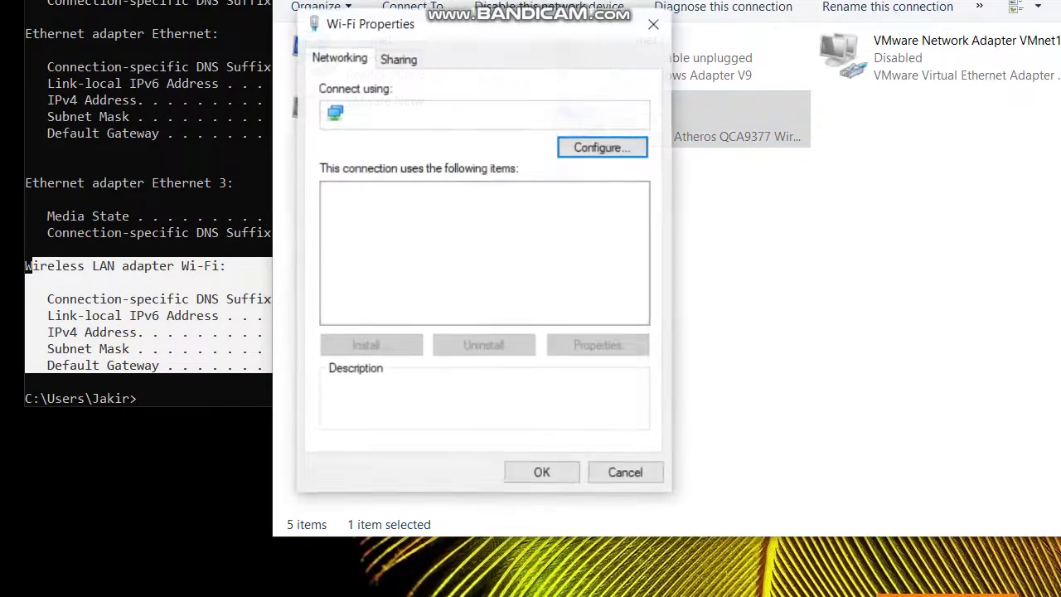
{"action": "left_click", "coordinate": [458, 262]}
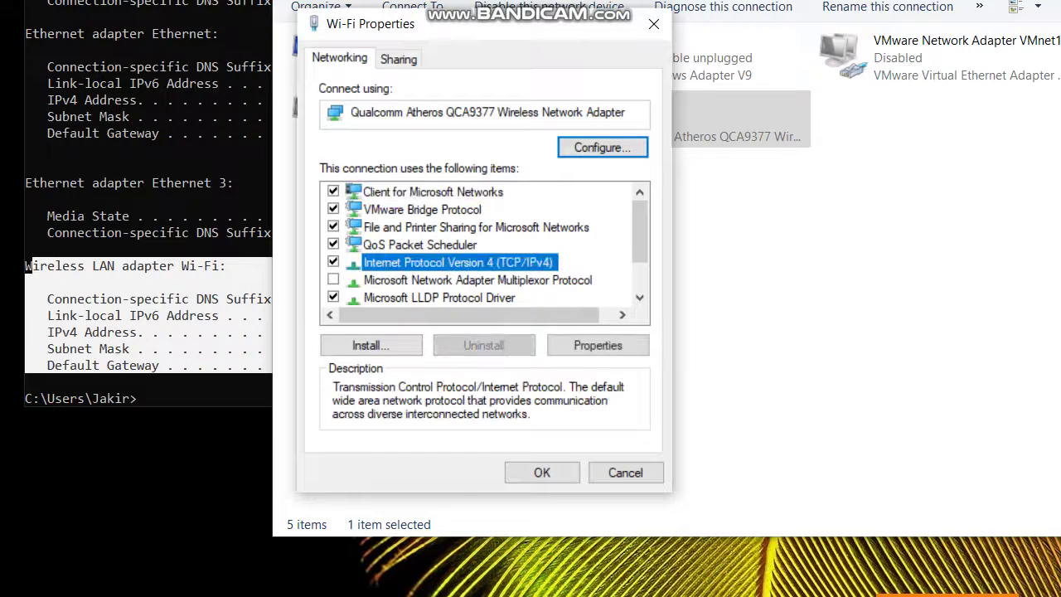
{"action": "left_click", "coordinate": [598, 345]}
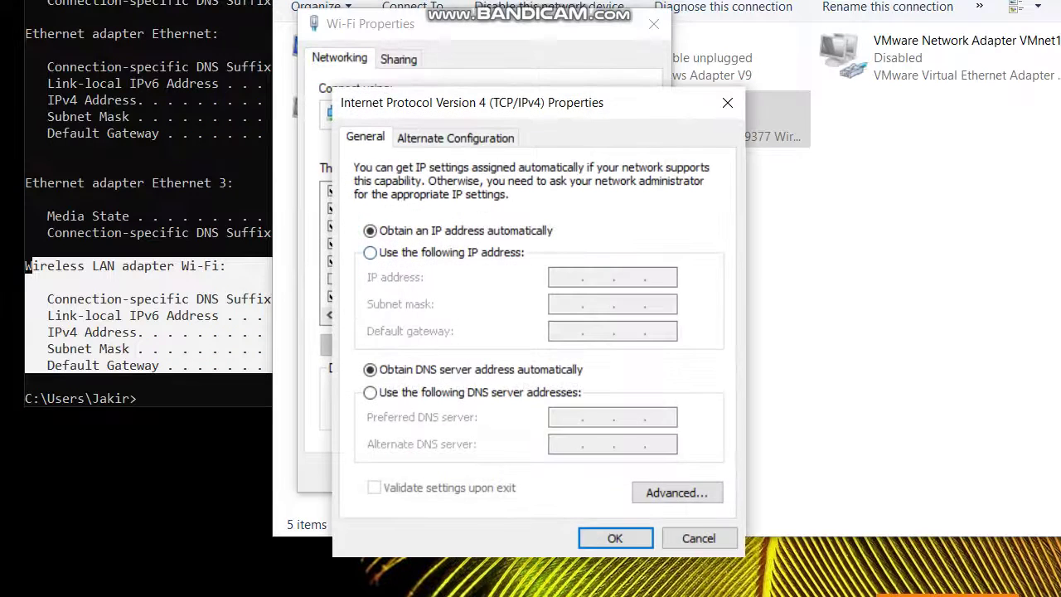
Step: Switch the Wi-Fi adapter to a manual IP address and set it to 192.168.43.200
{"action": "left_click", "coordinate": [370, 252]}
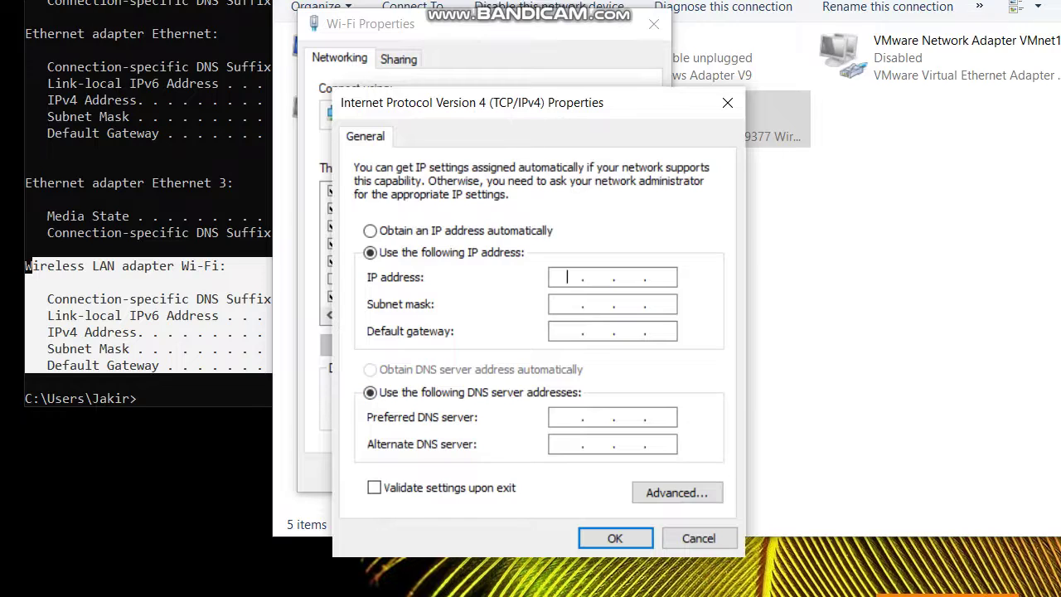
{"action": "type", "text": "1"}
{"action": "type", "text": "92"}
{"action": "type", "text": "168"}
{"action": "type", "text": "43"}
{"action": "type", "text": "100"}
{"action": "key", "text": "BackSpace"}
{"action": "key", "text": "BackSpace"}
{"action": "key", "text": "BackSpace"}
{"action": "type", "text": "200"}
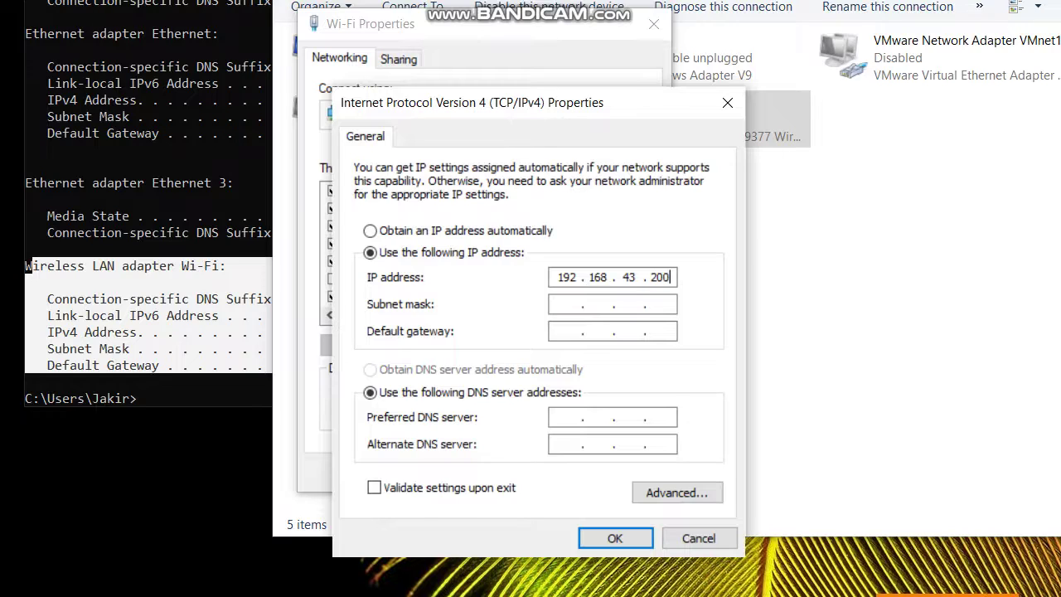
Step: Use the subnet mask 255.255.255.0 and set the default gateway to 192.168.43.1
{"action": "key", "text": "Tab"}
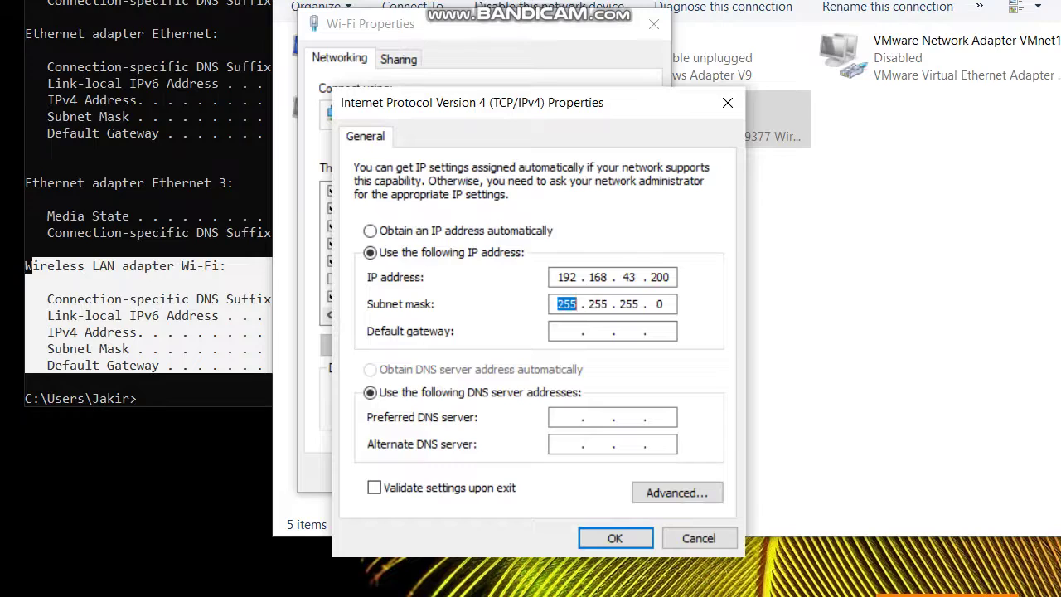
{"action": "key", "text": "Tab"}
{"action": "type", "text": "192.168.43."}
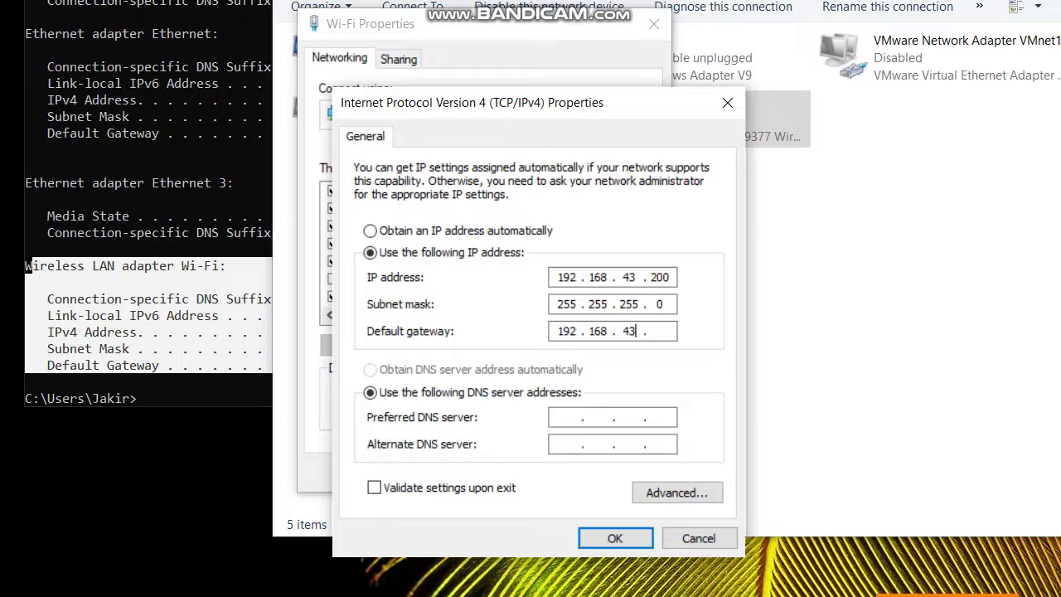
{"action": "type", "text": "1"}
Step: Set the preferred DNS server to 8.8.8.8 and the alternate to 4.4.4.4, then apply and close the Wi-Fi properties
{"action": "key", "text": "Tab"}
{"action": "key", "text": "Tab"}
{"action": "type", "text": "8.8.8"}
{"action": "type", "text": "8"}
{"action": "key", "text": "Tab"}
{"action": "type", "text": "4.4.4.4"}
{"action": "key", "text": "Return"}
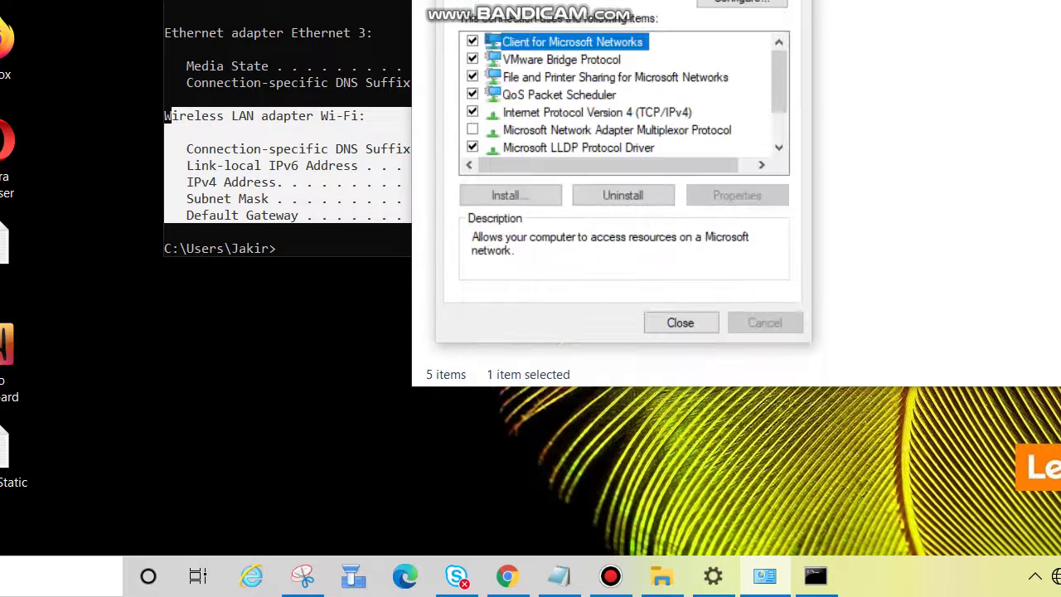
{"action": "key", "text": "Return"}
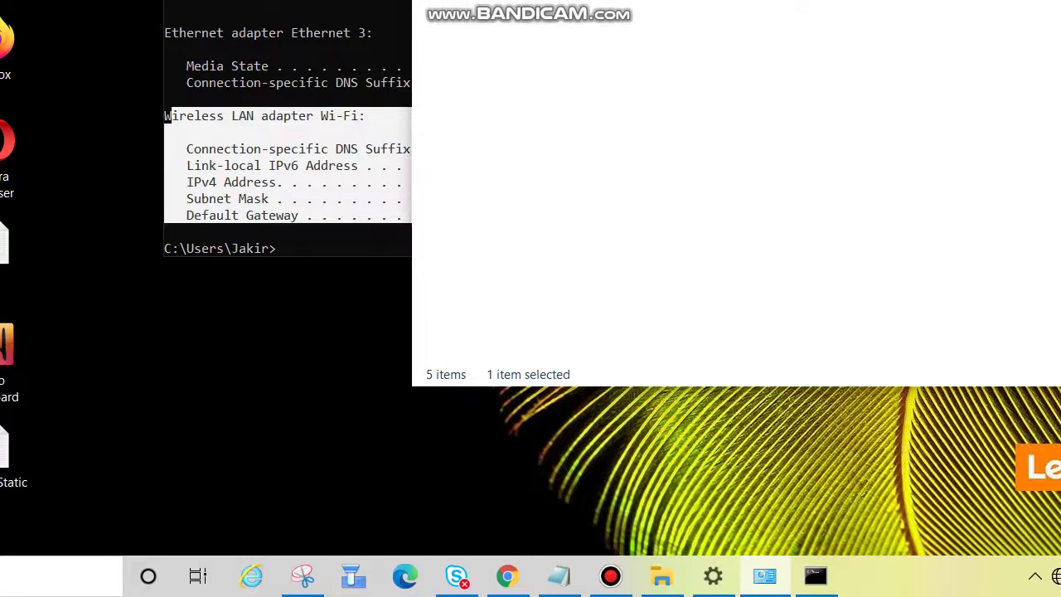
Step: Rerun ipconfig in the Command Prompt and highlight the Wi-Fi adapter's address details to verify the static settings
{"action": "key", "text": "alt+Tab"}
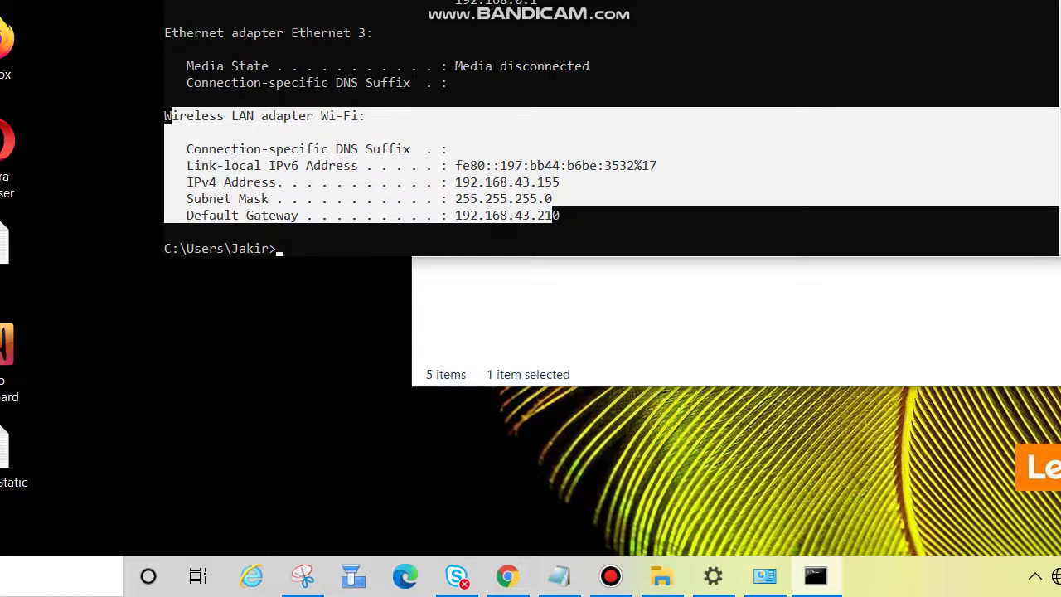
{"action": "key", "text": "Up"}
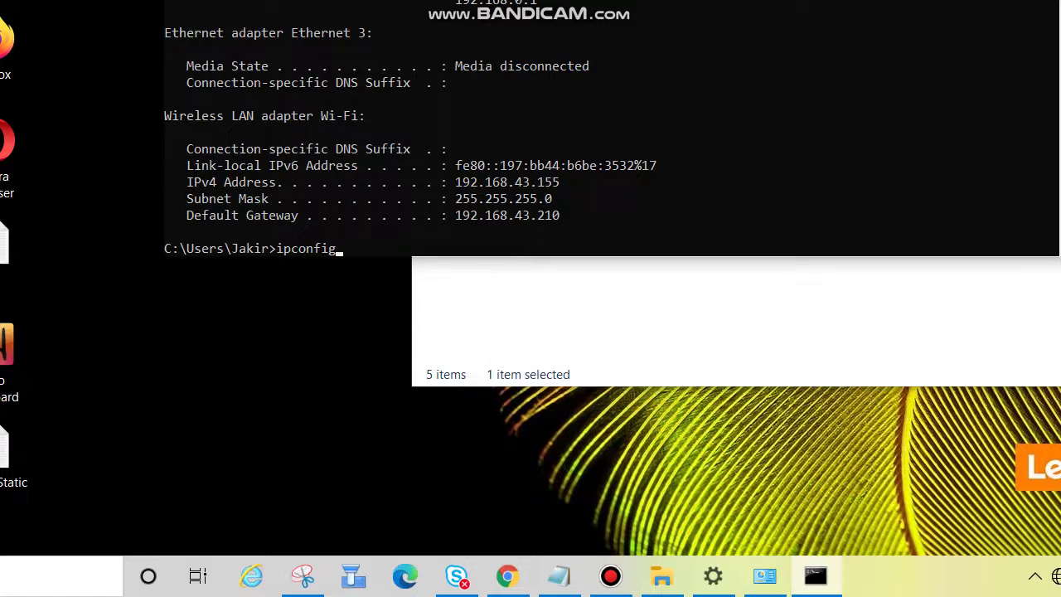
{"action": "key", "text": "Return"}
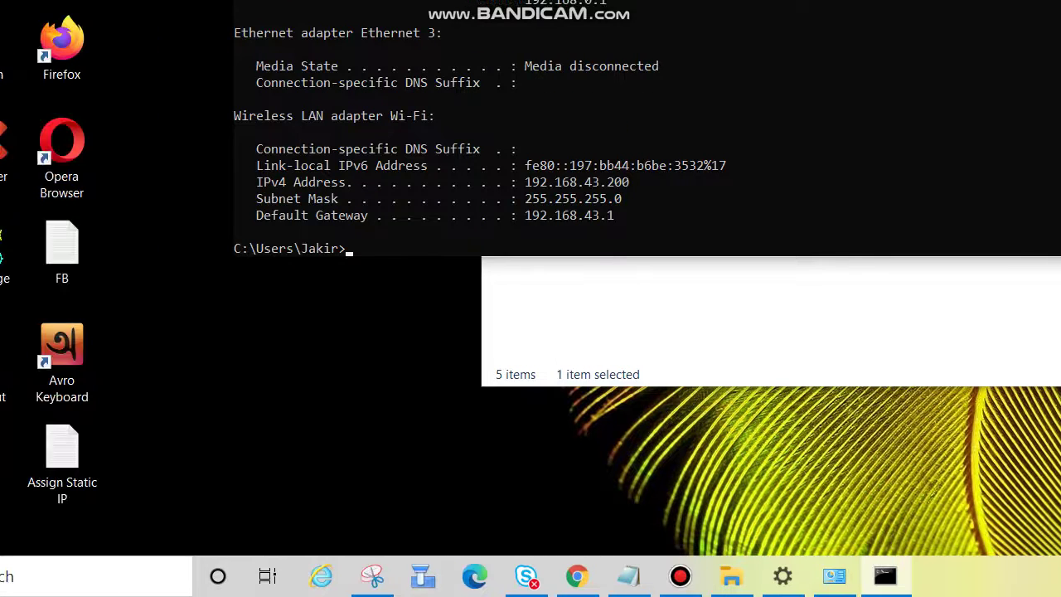
{"action": "left_click_drag", "start_coordinate": [187, 149], "coordinate": [549, 215]}
{"action": "left_click_drag", "start_coordinate": [624, 217], "coordinate": [682, 217]}
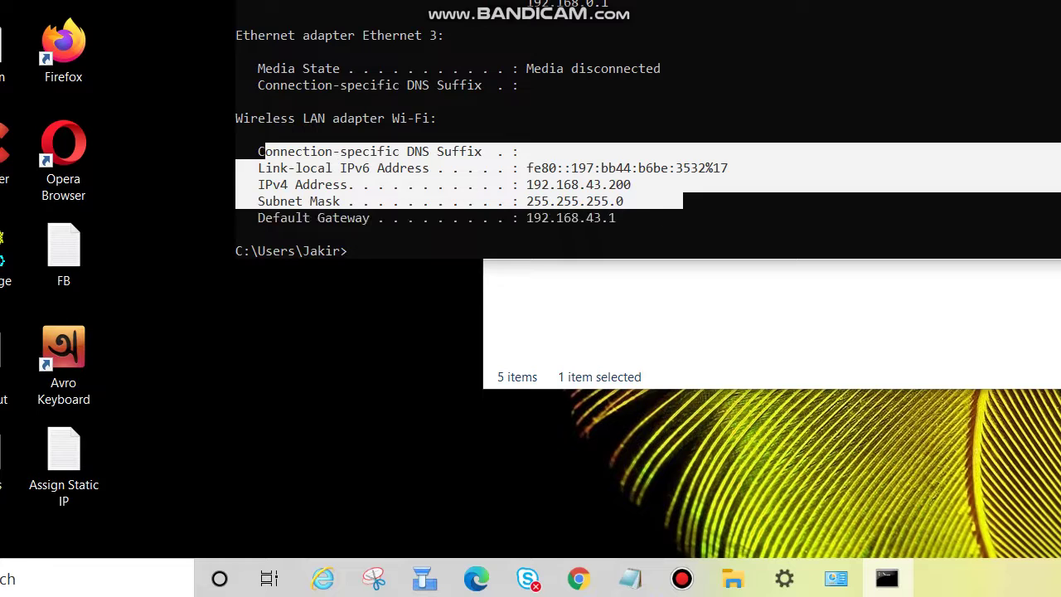
{"action": "left_click", "coordinate": [686, 250]}
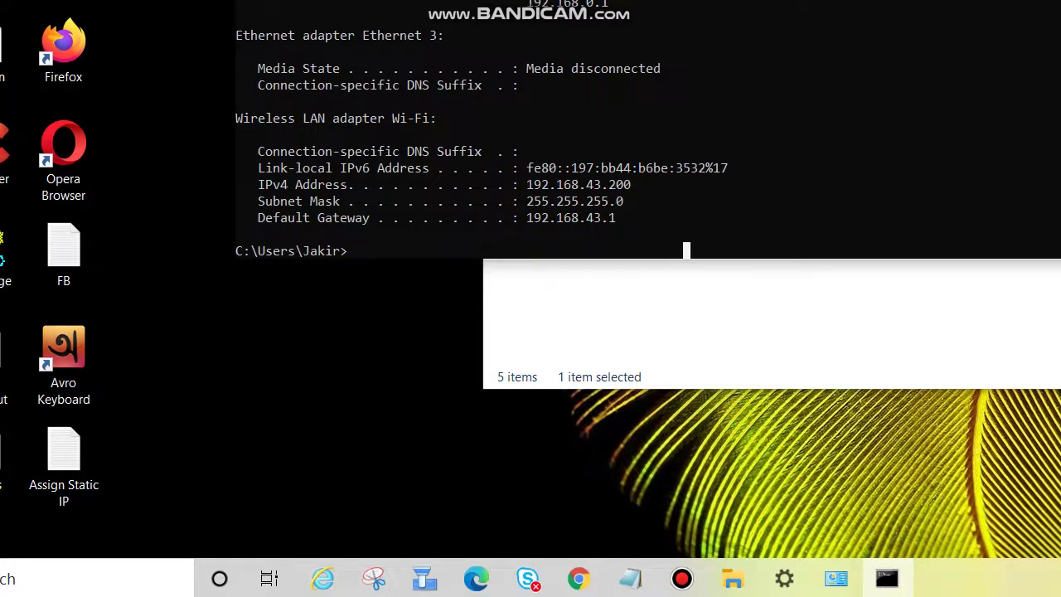
Step: Run ipconfig/all and highlight the Wi-Fi adapter's DNS servers, IPv4 address, subnet mask and default gateway
{"action": "key", "text": "Up"}
{"action": "type", "text": "/all"}
{"action": "key", "text": "Return"}
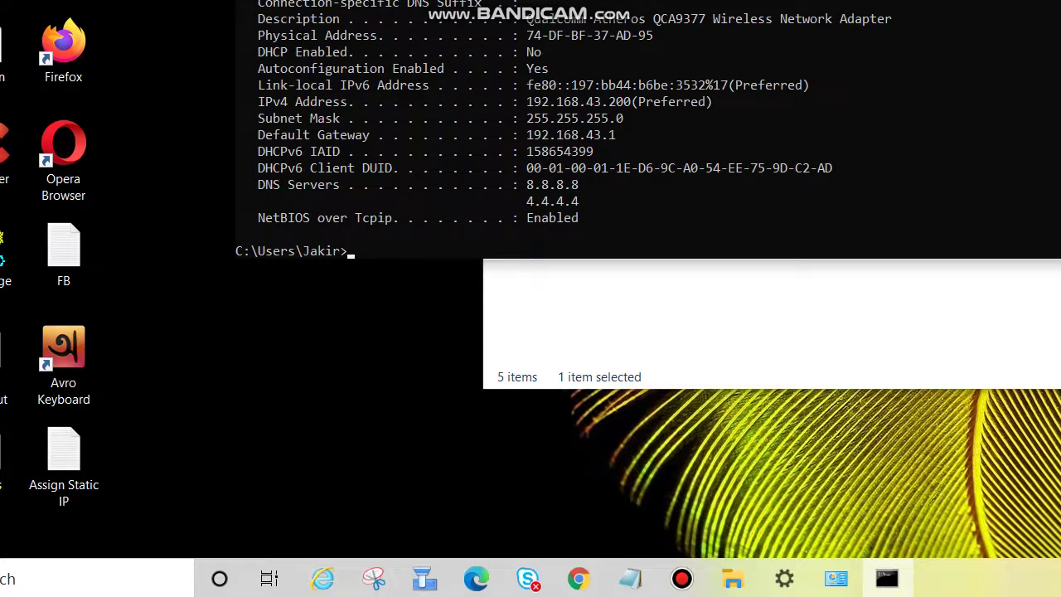
{"action": "left_click_drag", "start_coordinate": [270, 185], "coordinate": [570, 218]}
{"action": "left_click_drag", "start_coordinate": [276, 102], "coordinate": [329, 102]}
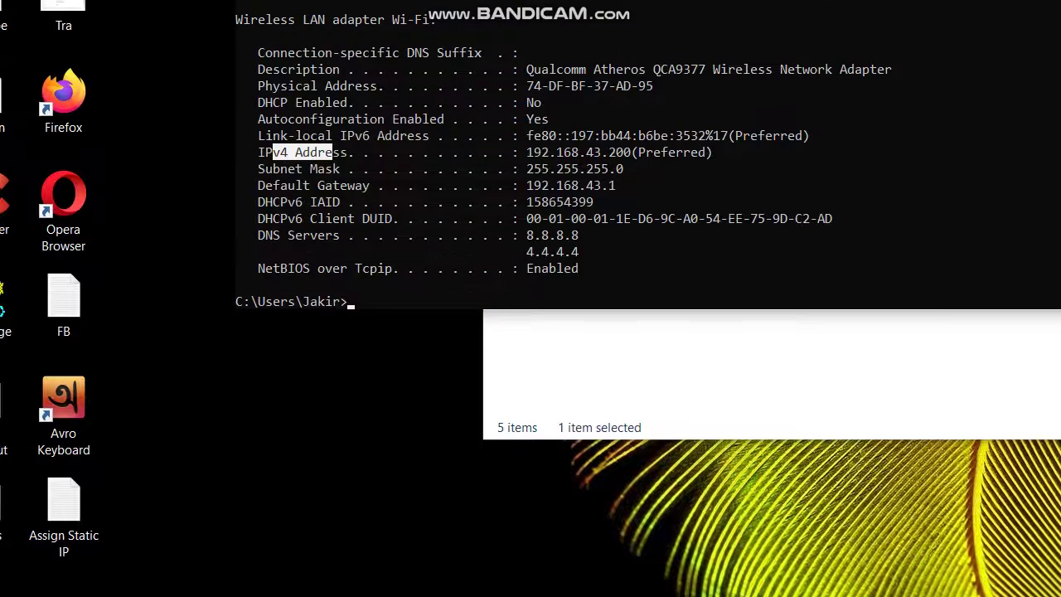
{"action": "left_click_drag", "start_coordinate": [334, 152], "coordinate": [630, 202]}
{"action": "left_click", "coordinate": [776, 251]}
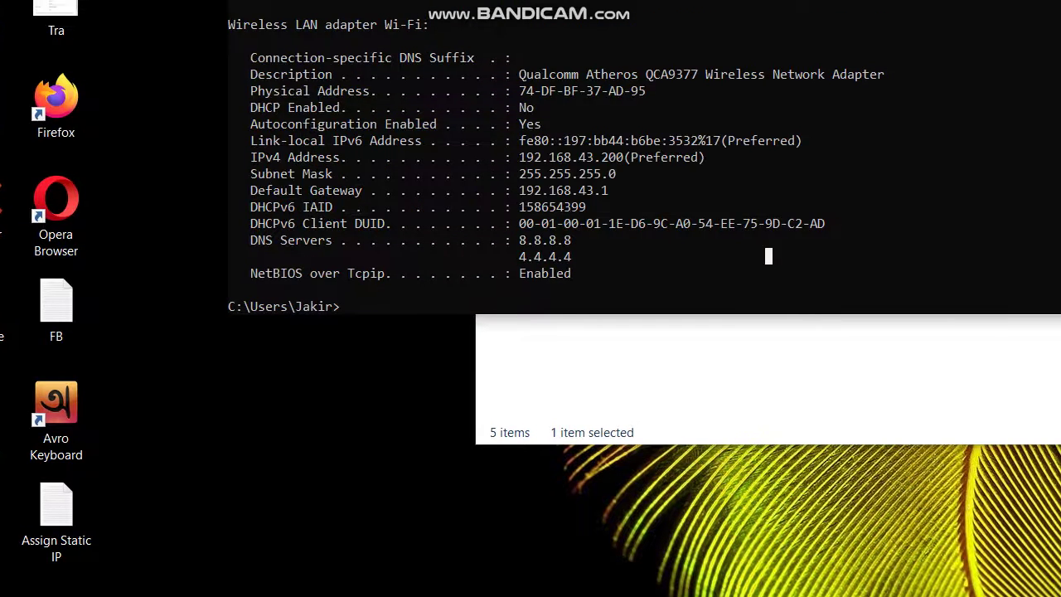